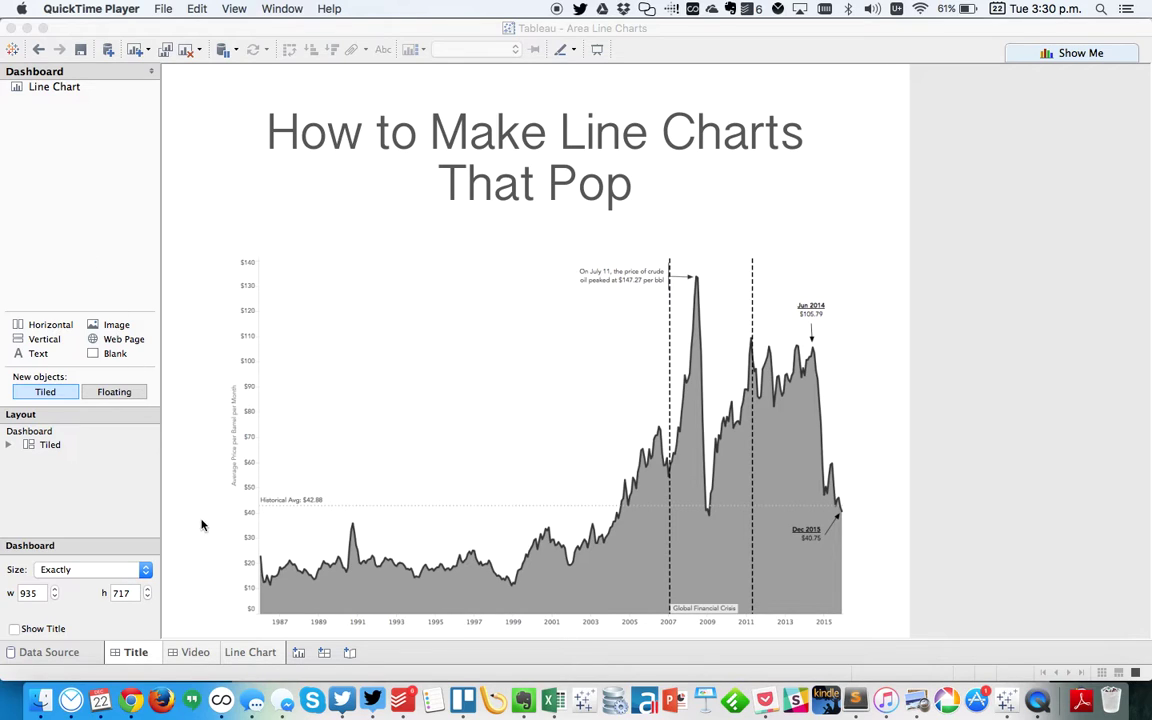
Step: In the browser, select the Brent dataset's Quandl code FRED/DCOILBRENTEU for copying
key(super+Tab)
key(super+Tab)
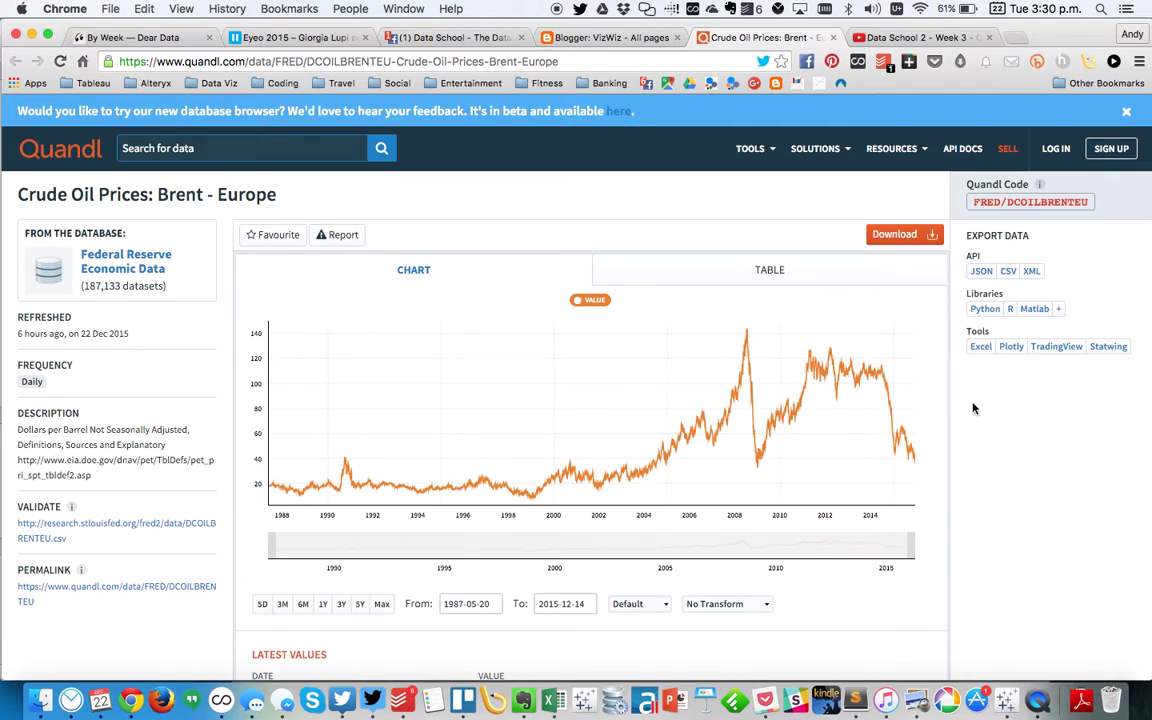
click(1004, 209)
key(super+c)
Step: Back in Tableau on the empty Line Chart sheet, start a new Web Data Connector connection
key(super+Tab)
key(super+Tab)
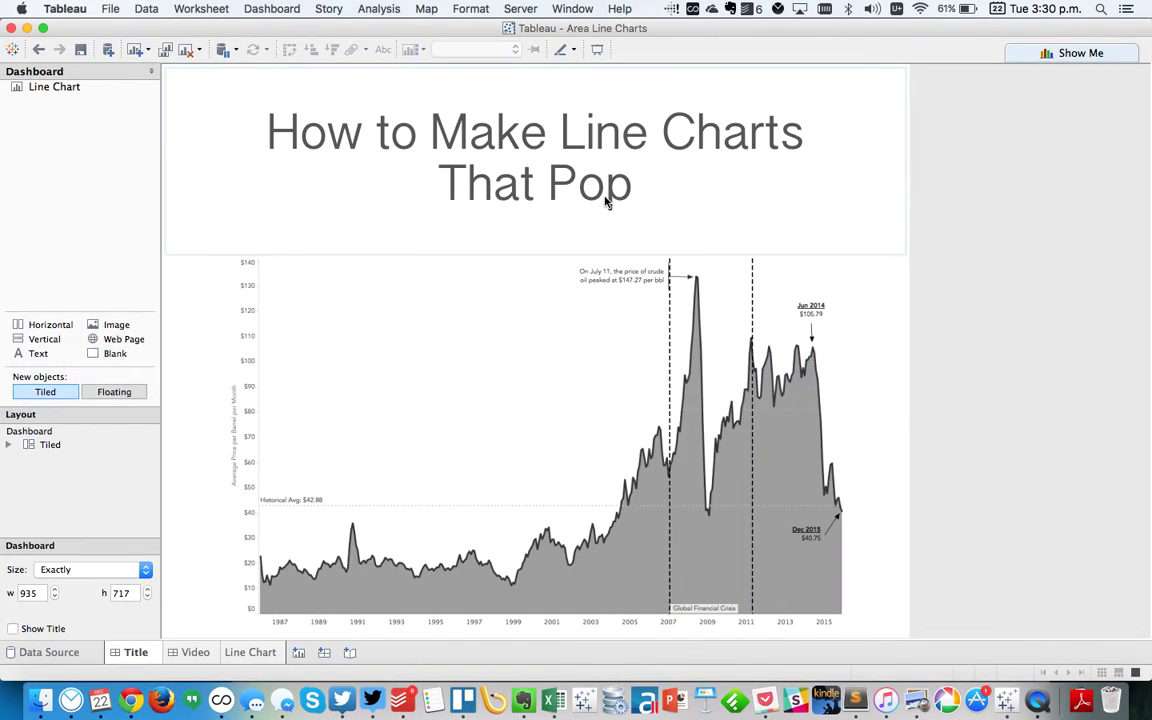
click(250, 652)
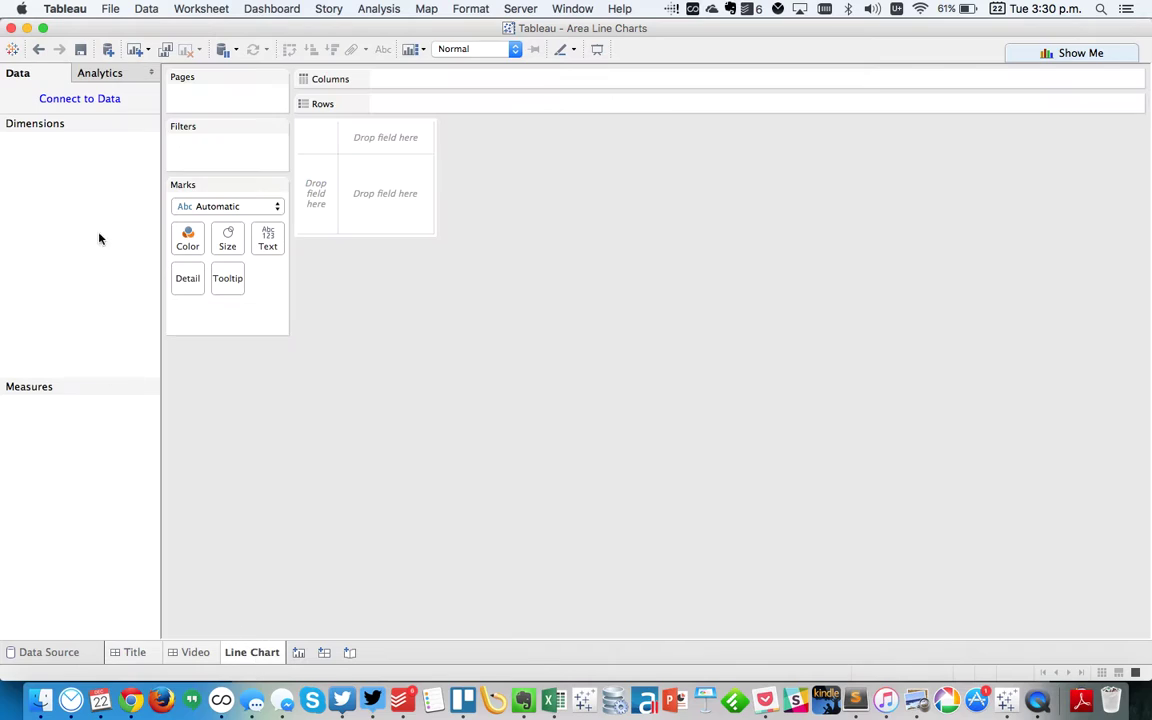
click(72, 100)
mouse_move(150, 356)
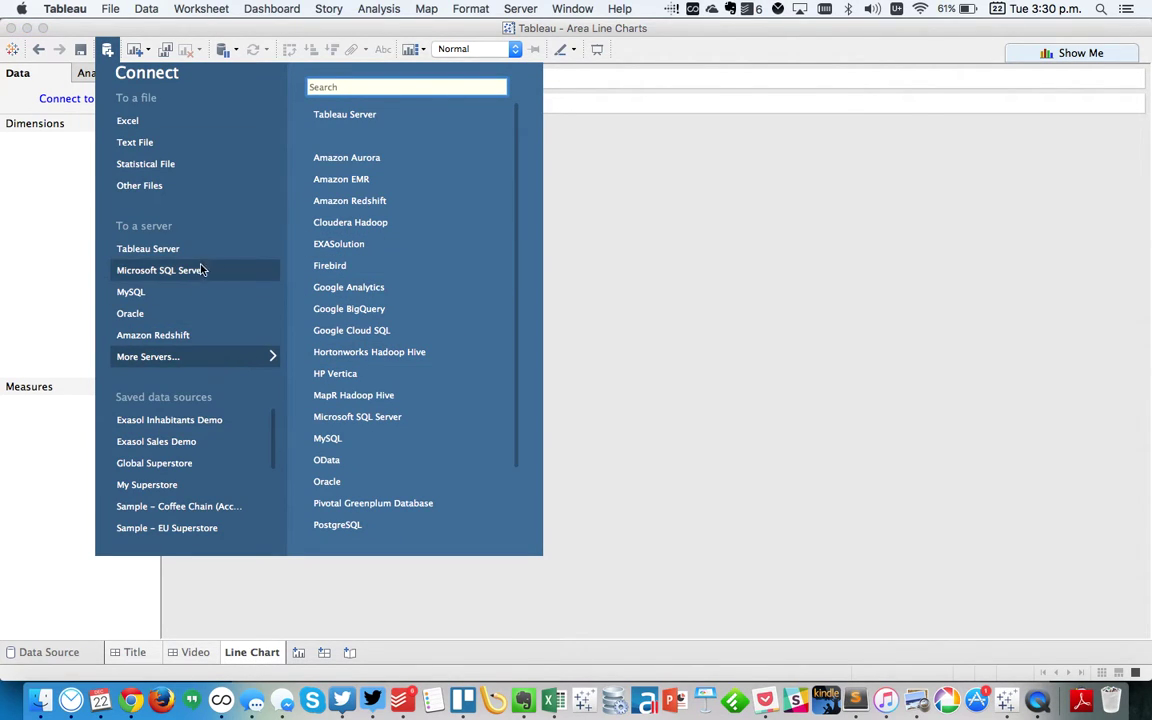
scroll(385, 320, down, 3)
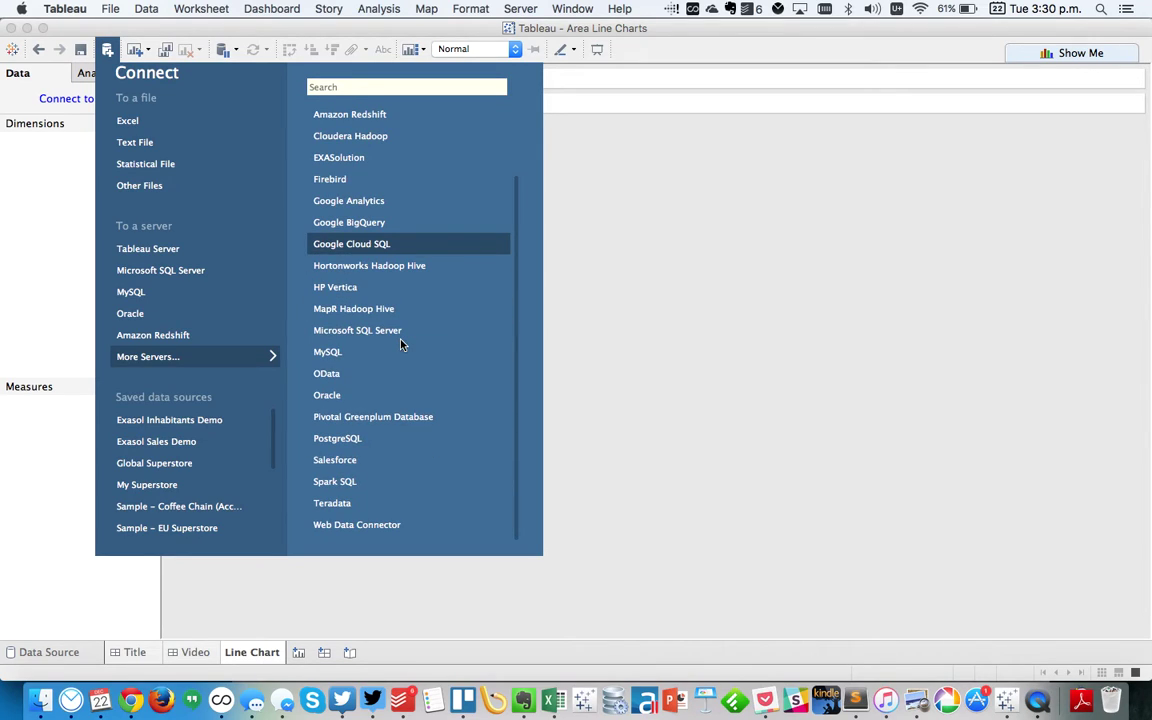
click(375, 526)
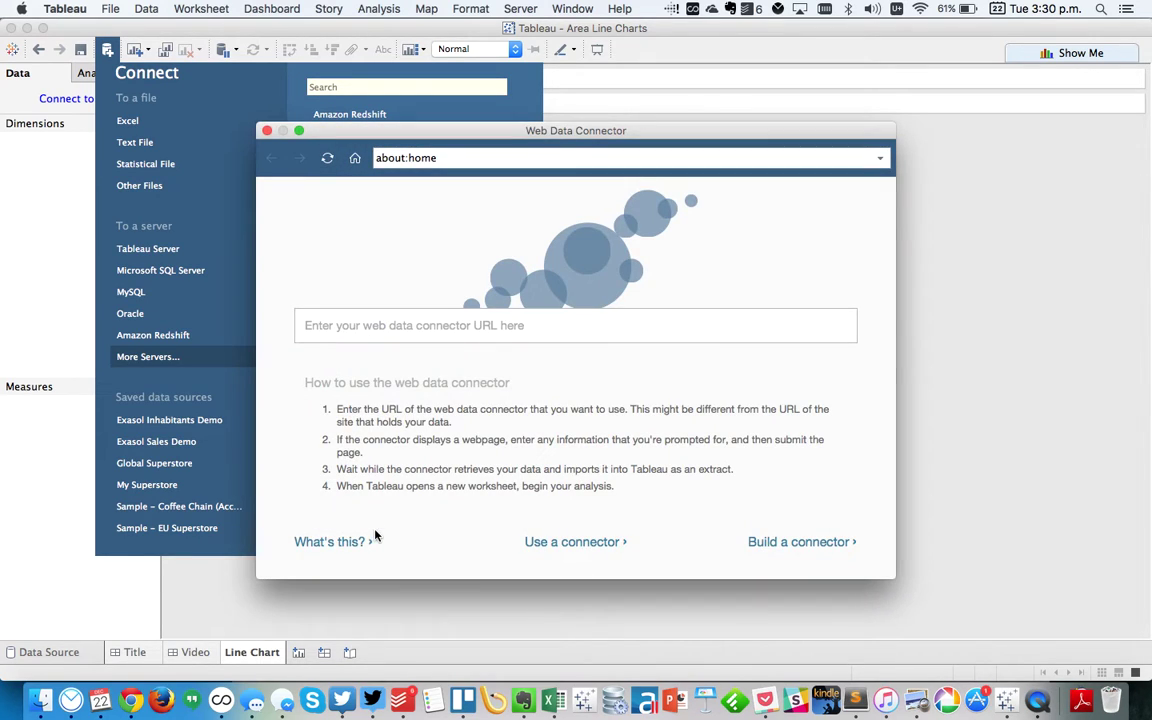
Step: Load data.theinformationlab.co.uk in the connector and open its Quandl connector page
click(458, 159)
text(data.theinformationlab.co.uk)
key(Return)
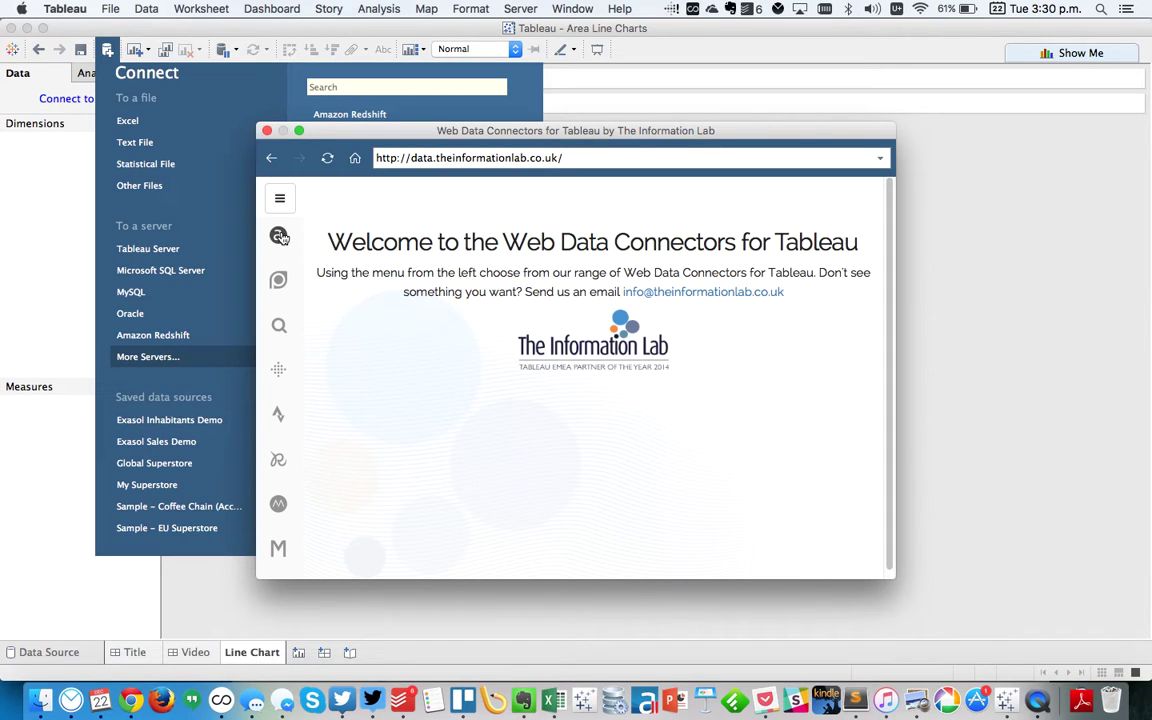
click(280, 198)
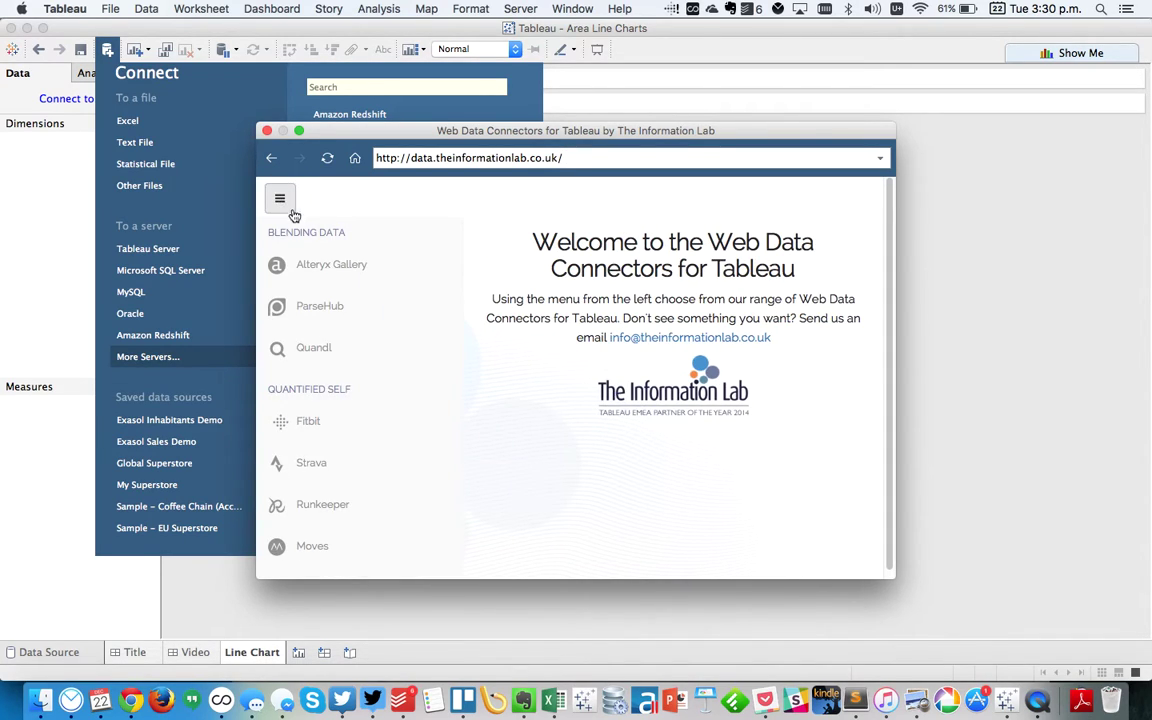
click(314, 349)
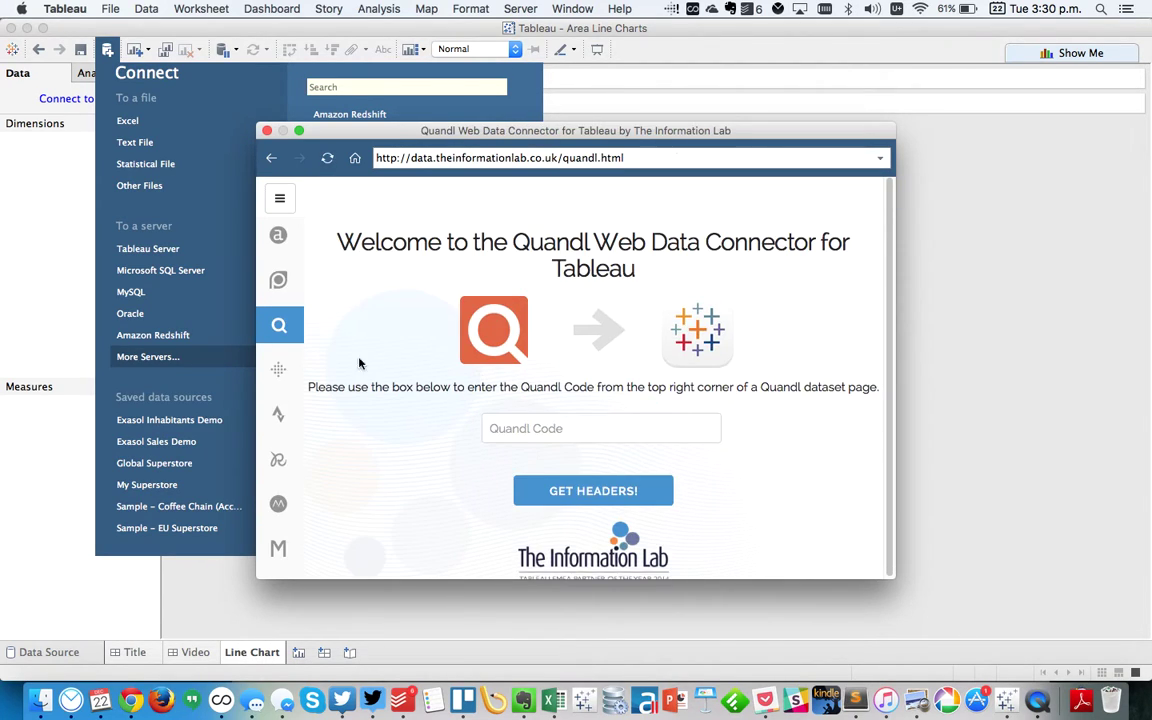
Step: Paste the code FRED/DCOILBRENTEU into the Quandl code box and fetch the dataset's headers
click(490, 430)
key(super+v)
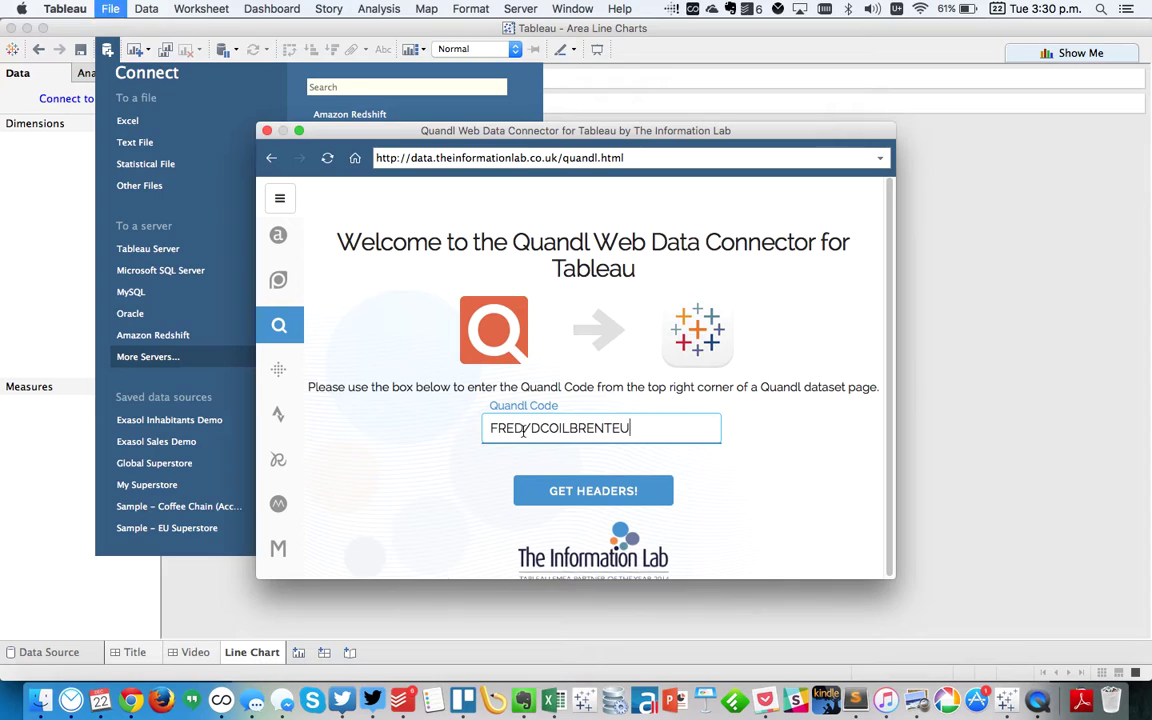
click(584, 491)
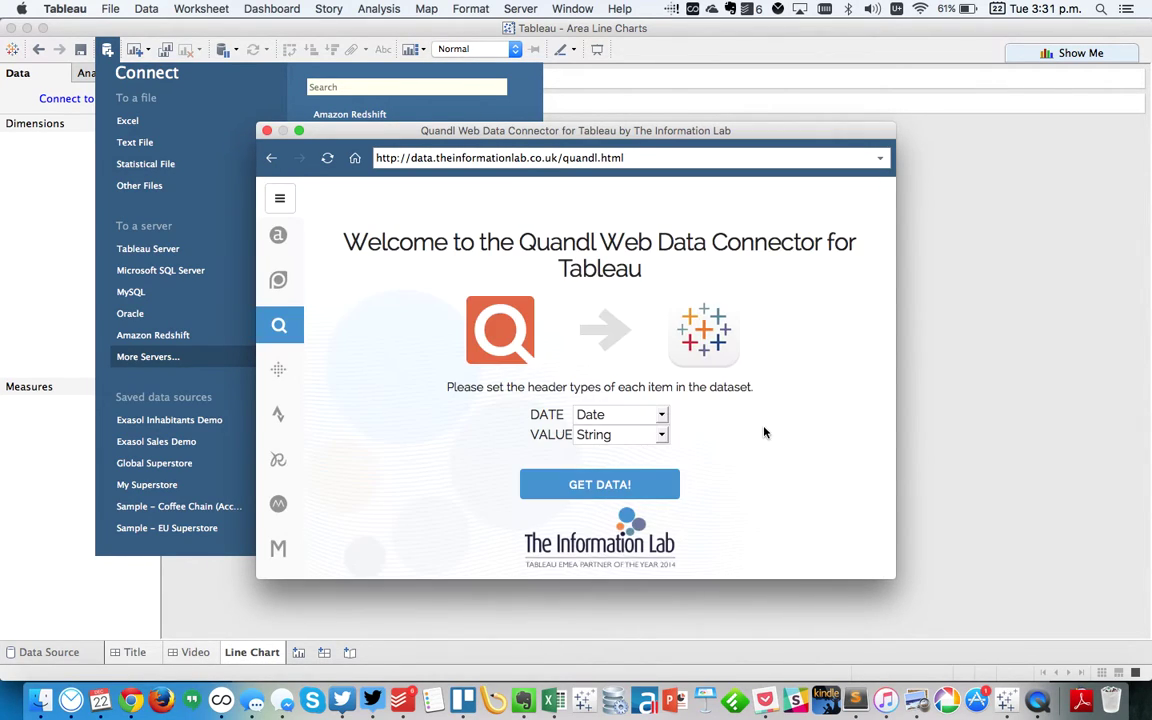
Step: Type DATE as Date and VALUE as String, then import the oil price data
click(662, 436)
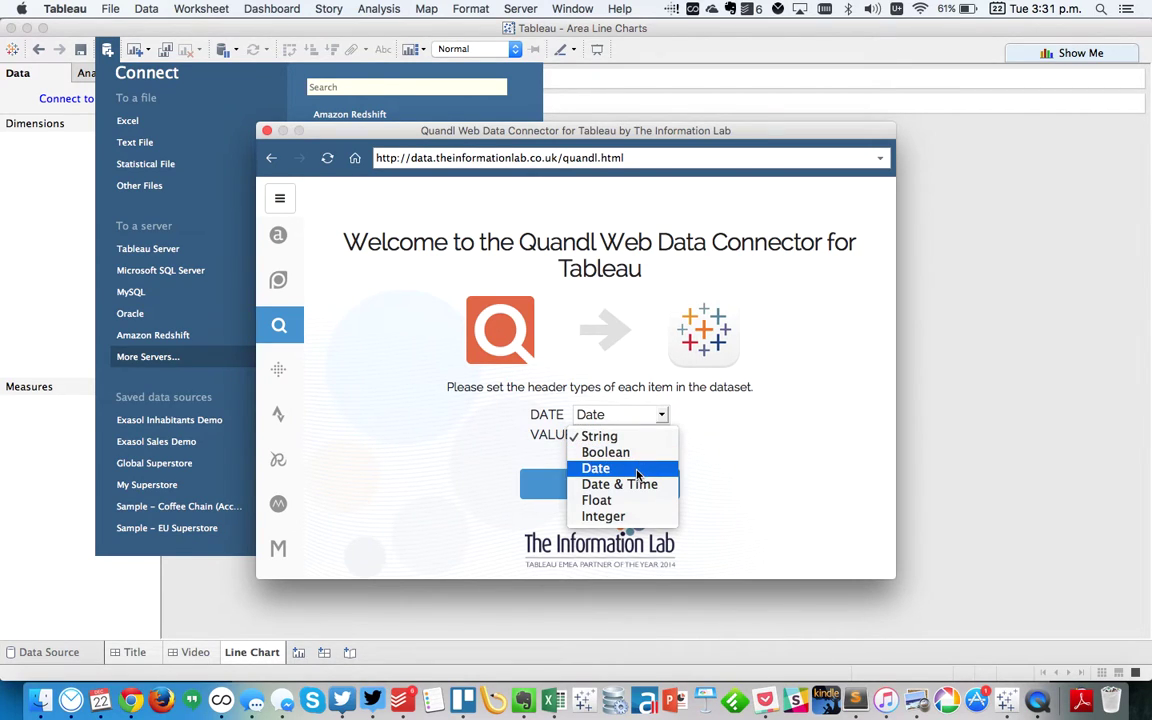
click(636, 470)
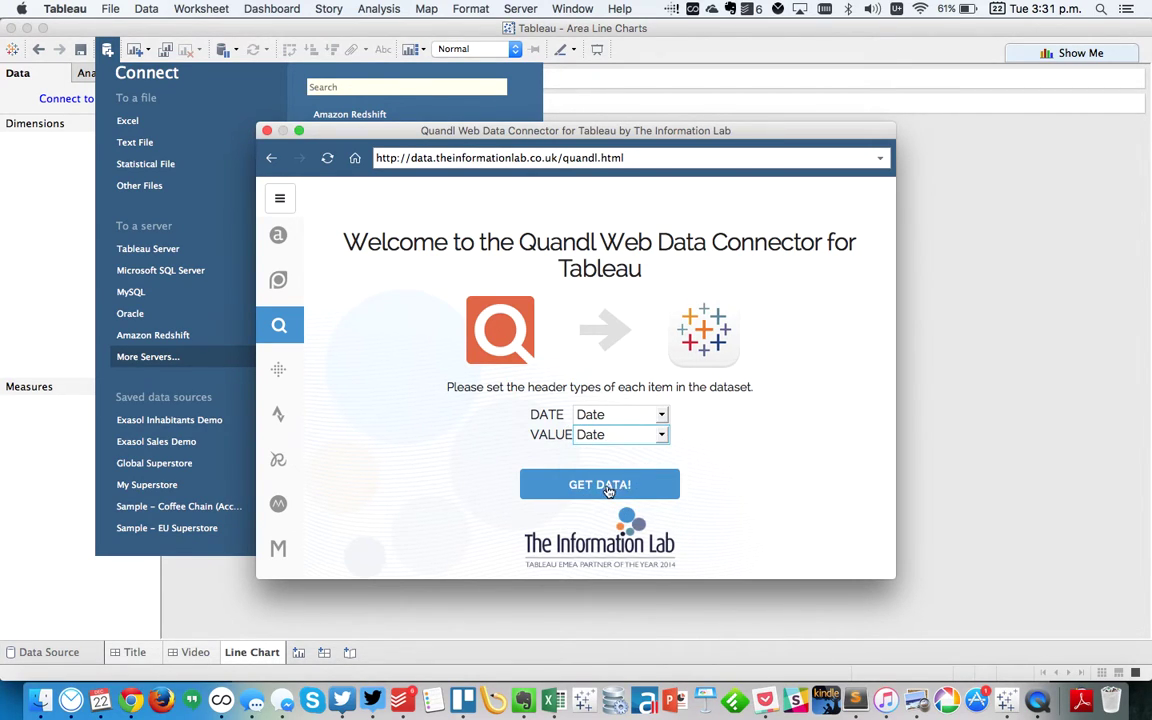
click(605, 414)
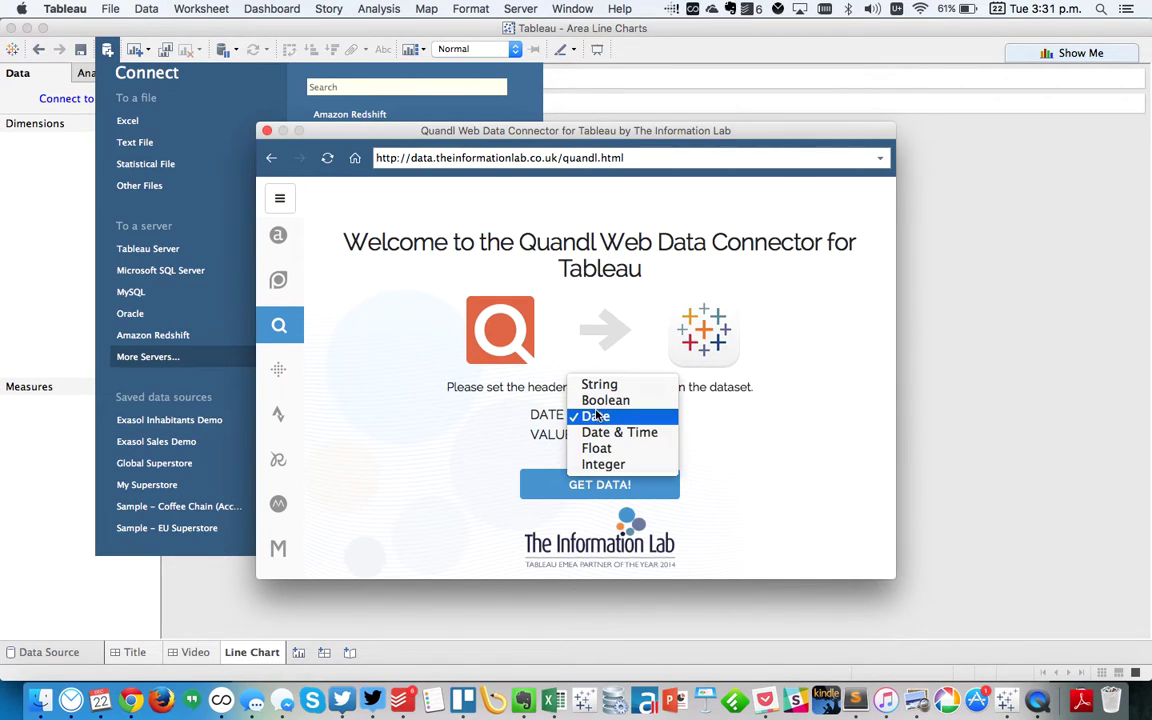
click(601, 417)
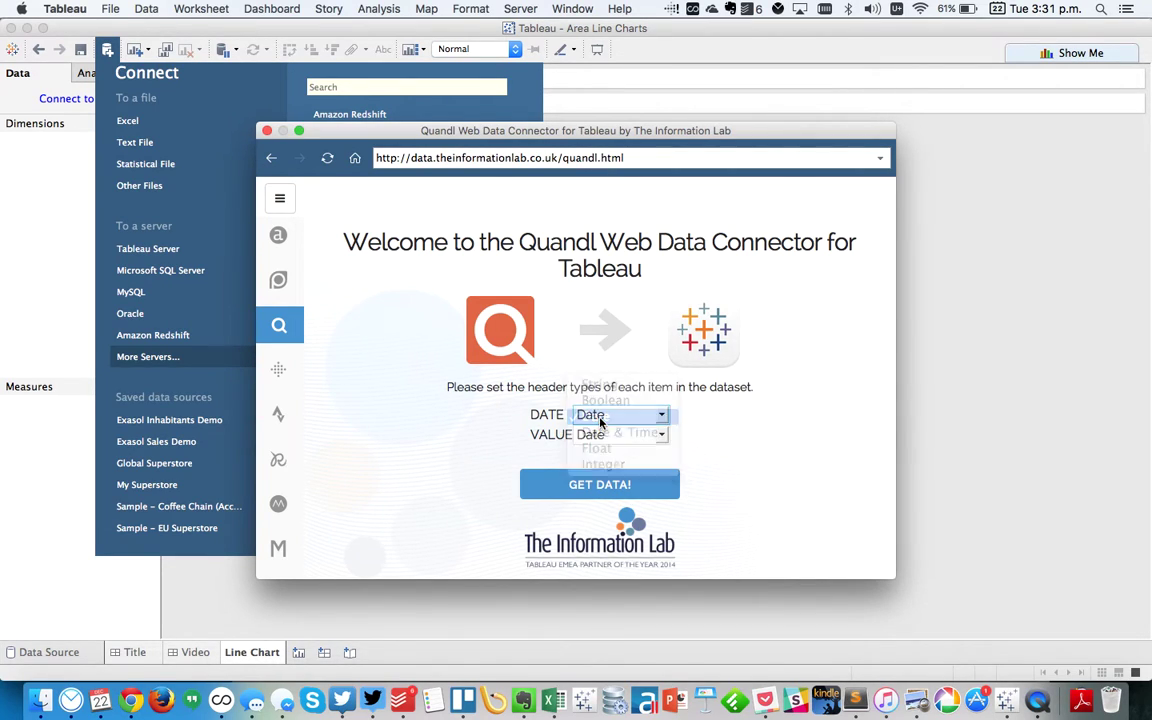
click(607, 436)
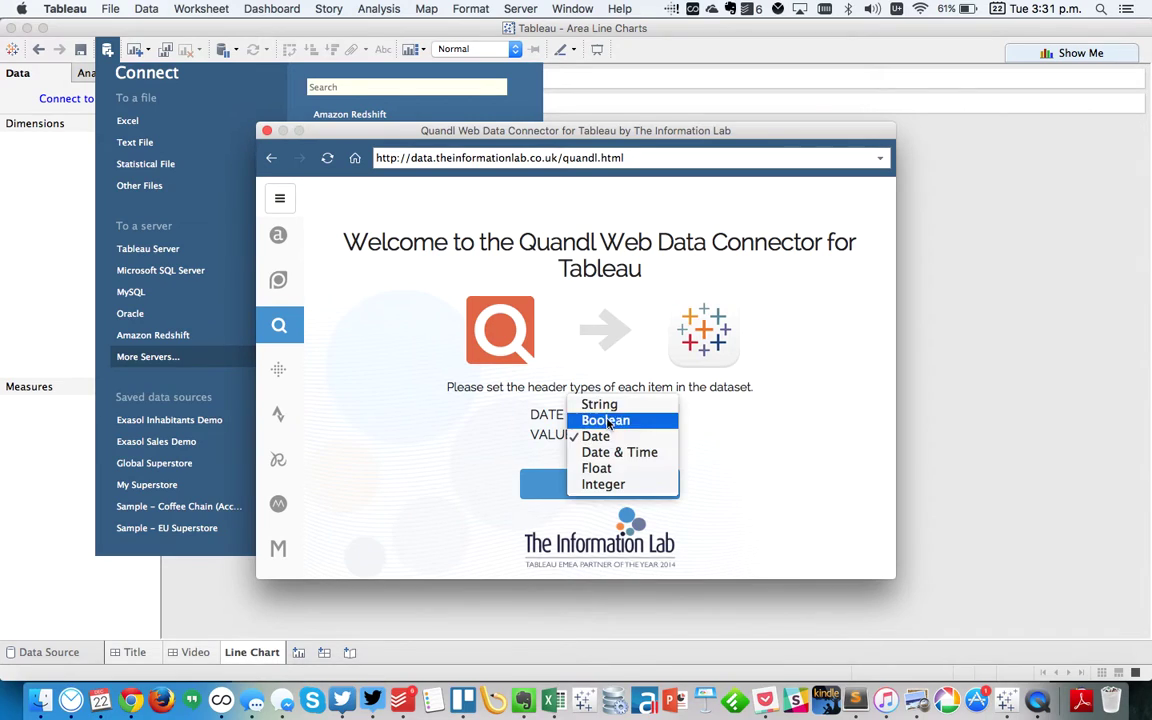
click(607, 407)
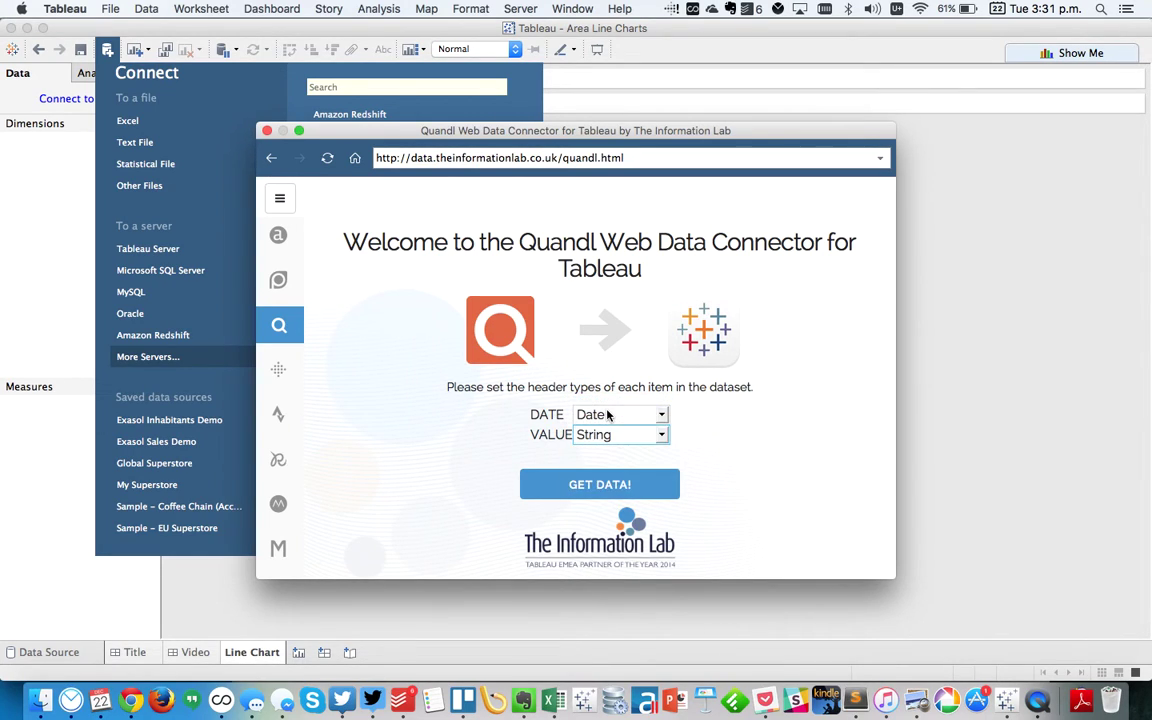
click(603, 485)
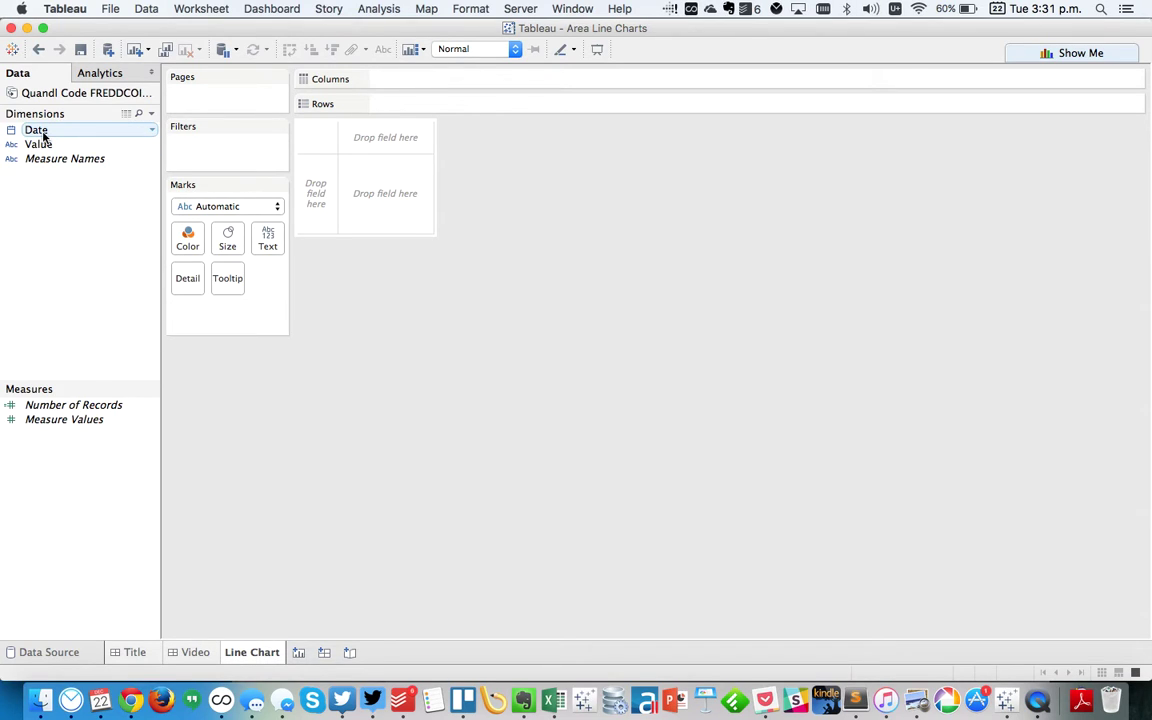
Step: Open View Data to inspect the 7,249 imported rows of dates and oil price values
click(125, 114)
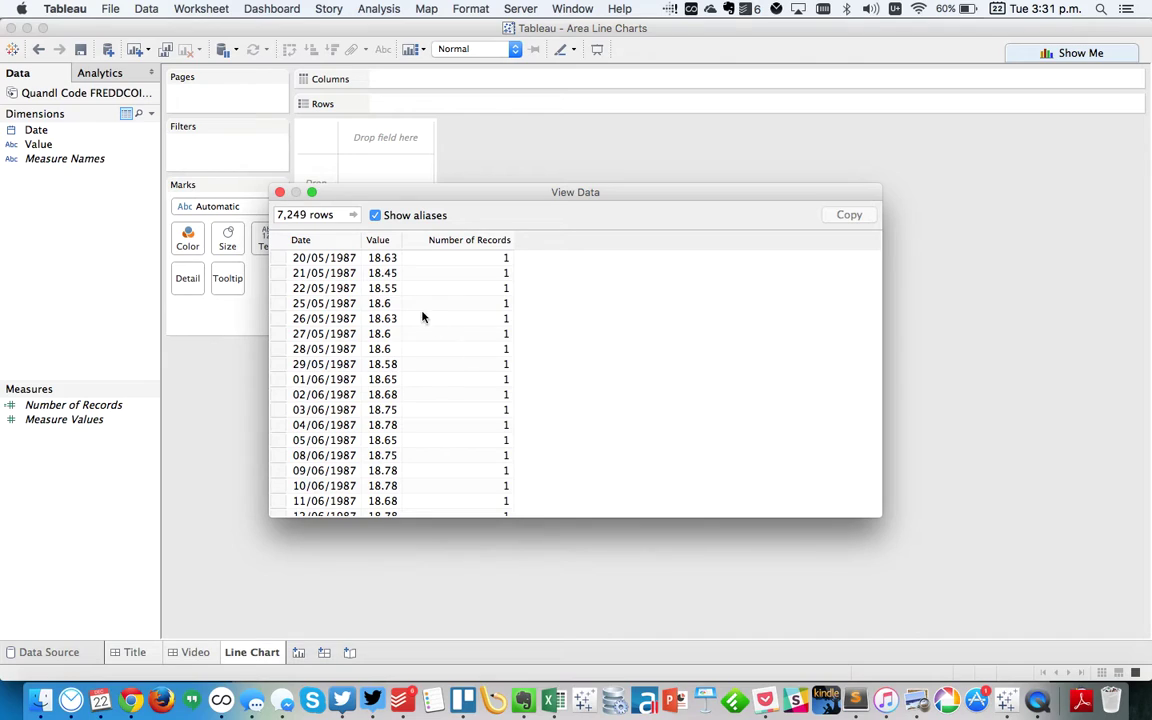
Step: Close the data view and change Value's data type to Number (Decimal), moving it into Measures
click(280, 192)
click(149, 146)
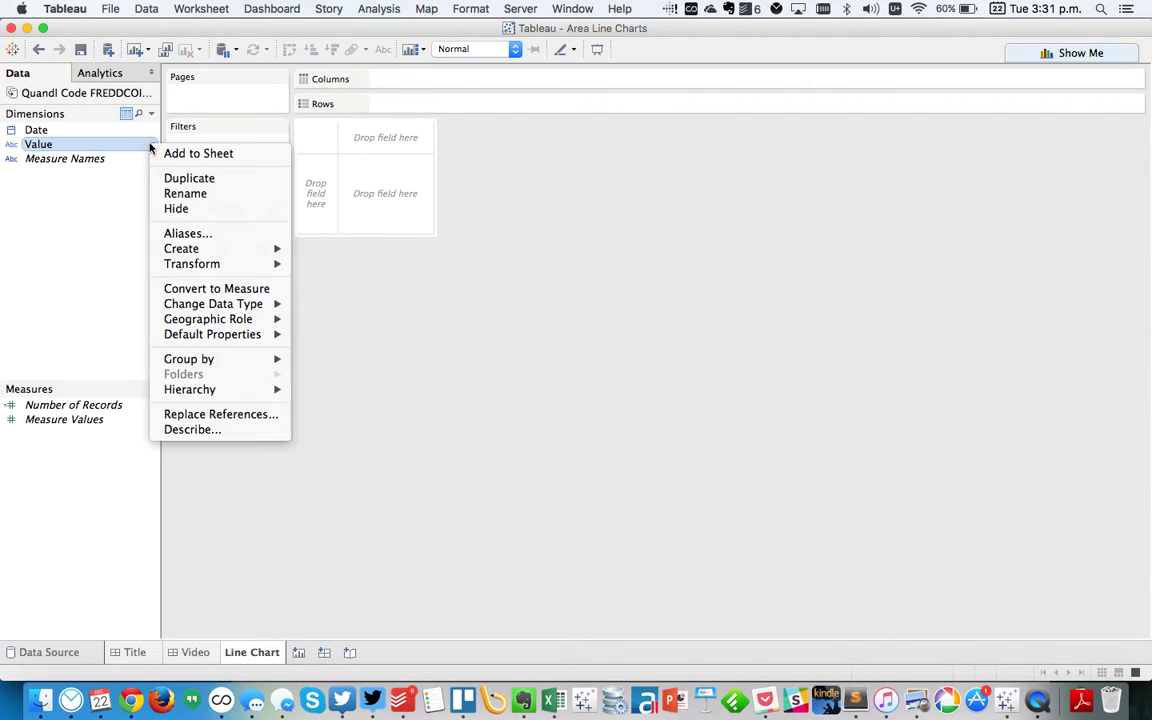
mouse_move(264, 342)
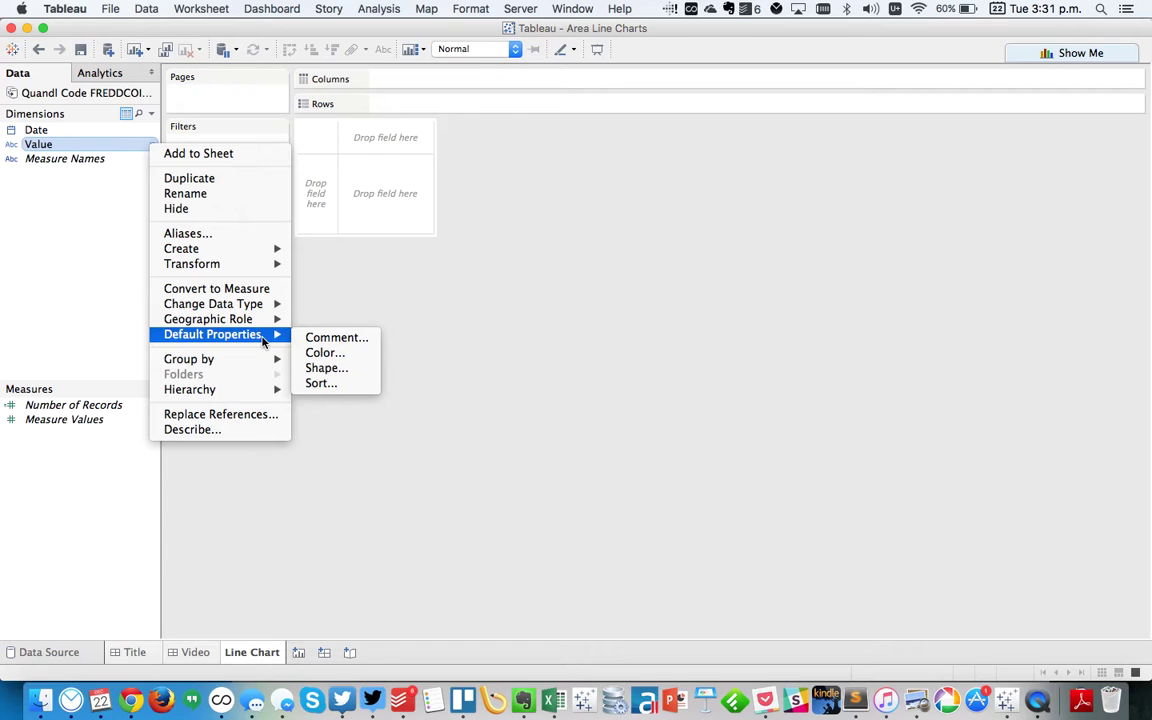
mouse_move(265, 304)
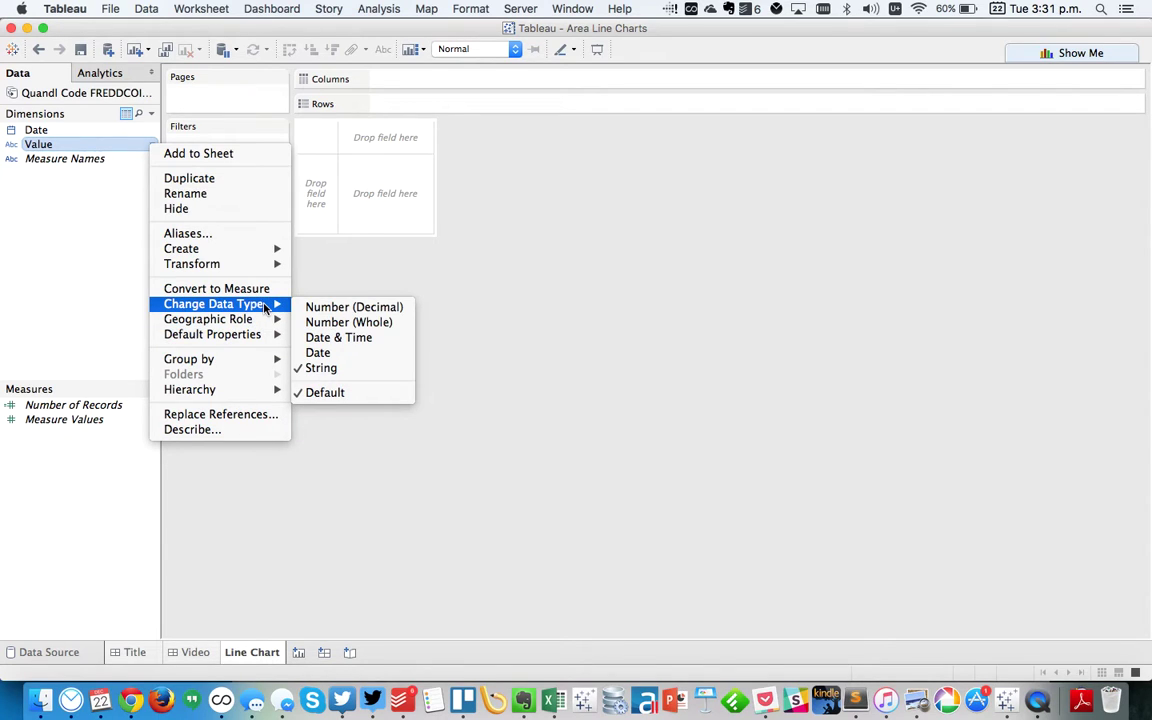
click(335, 308)
drag(69, 146, 41, 434)
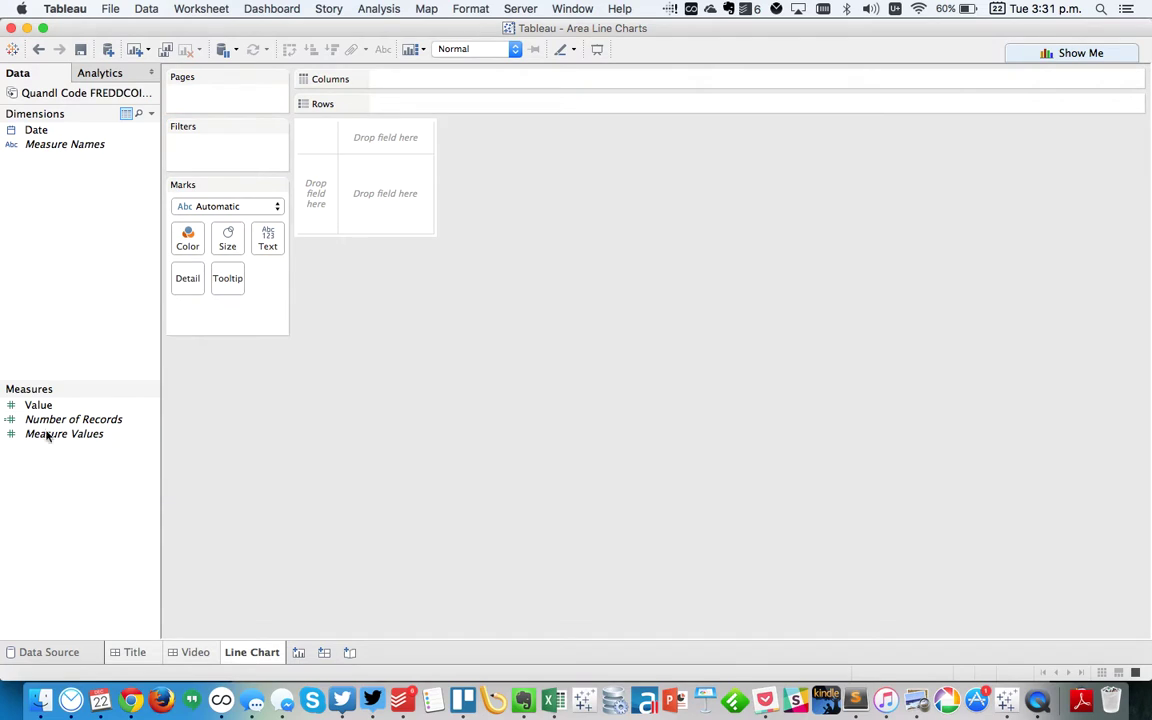
click(42, 132)
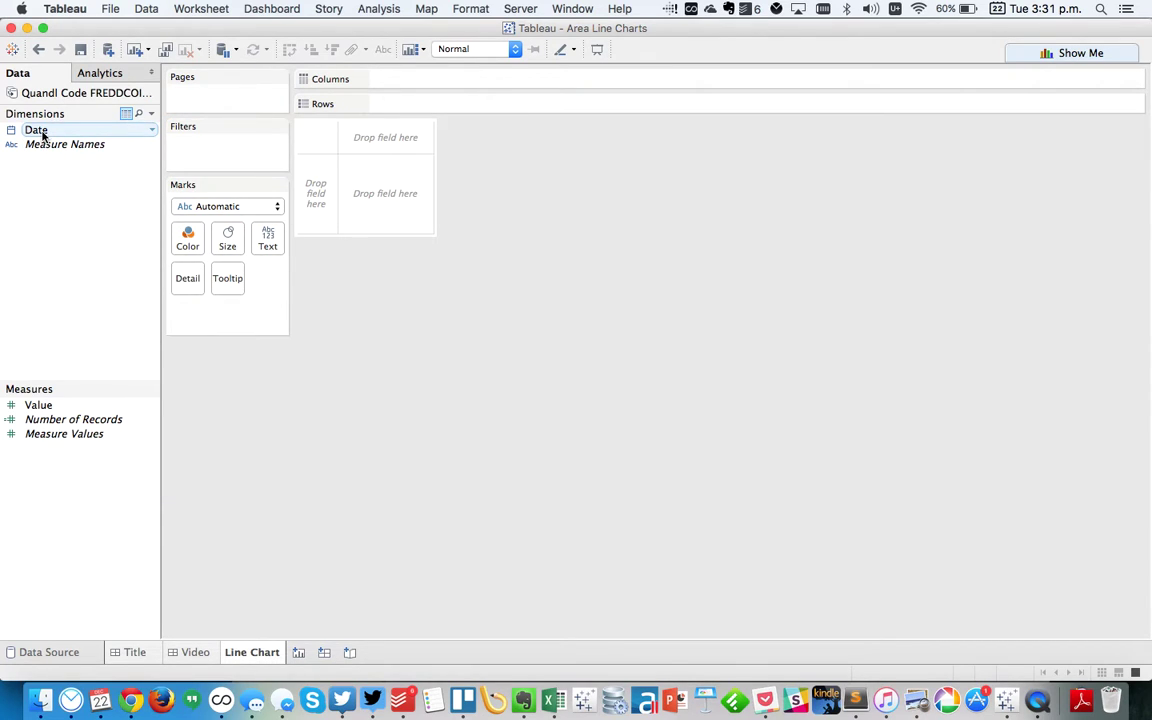
Step: Put Date on Columns as continuous MONTH(Date)
drag(42, 135, 398, 83)
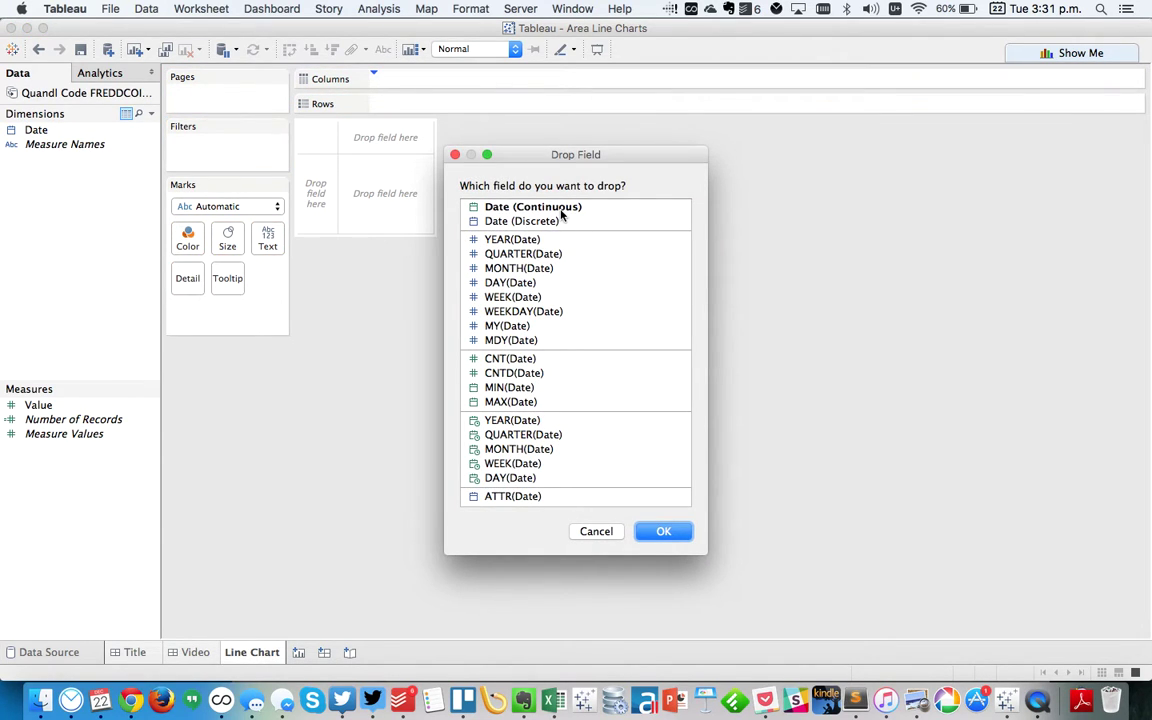
click(540, 449)
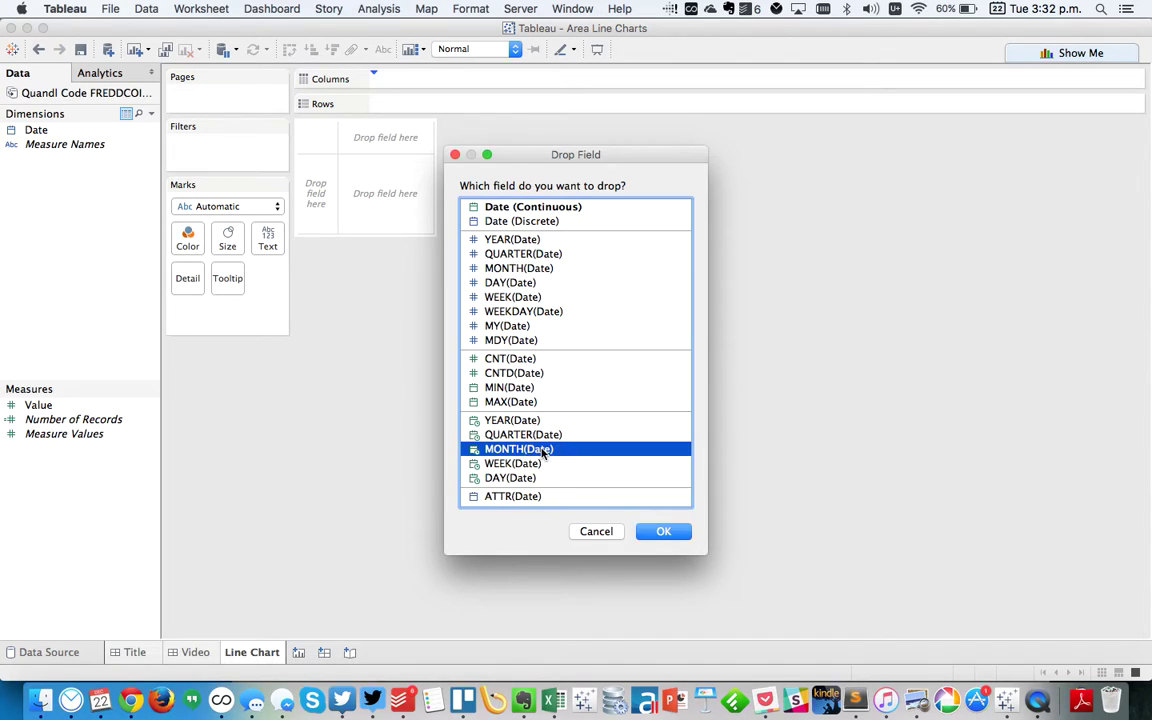
click(655, 528)
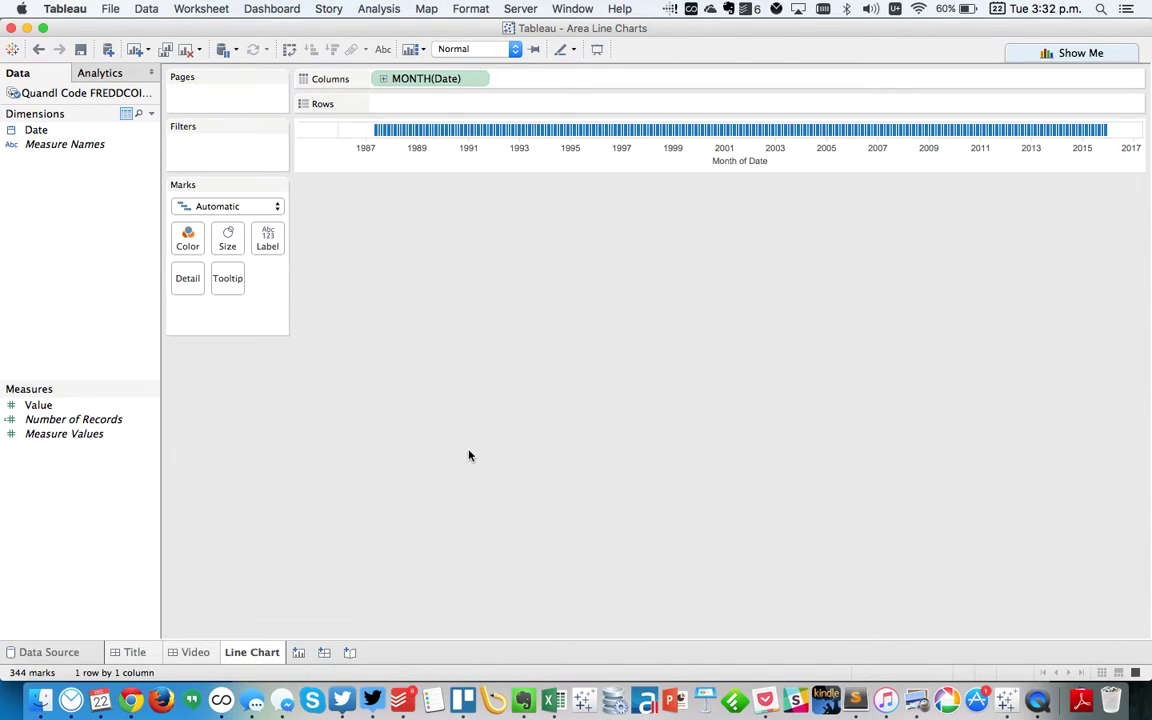
Step: Rename Value to 'Crude Oil Price' and place it on Rows as a line
click(152, 405)
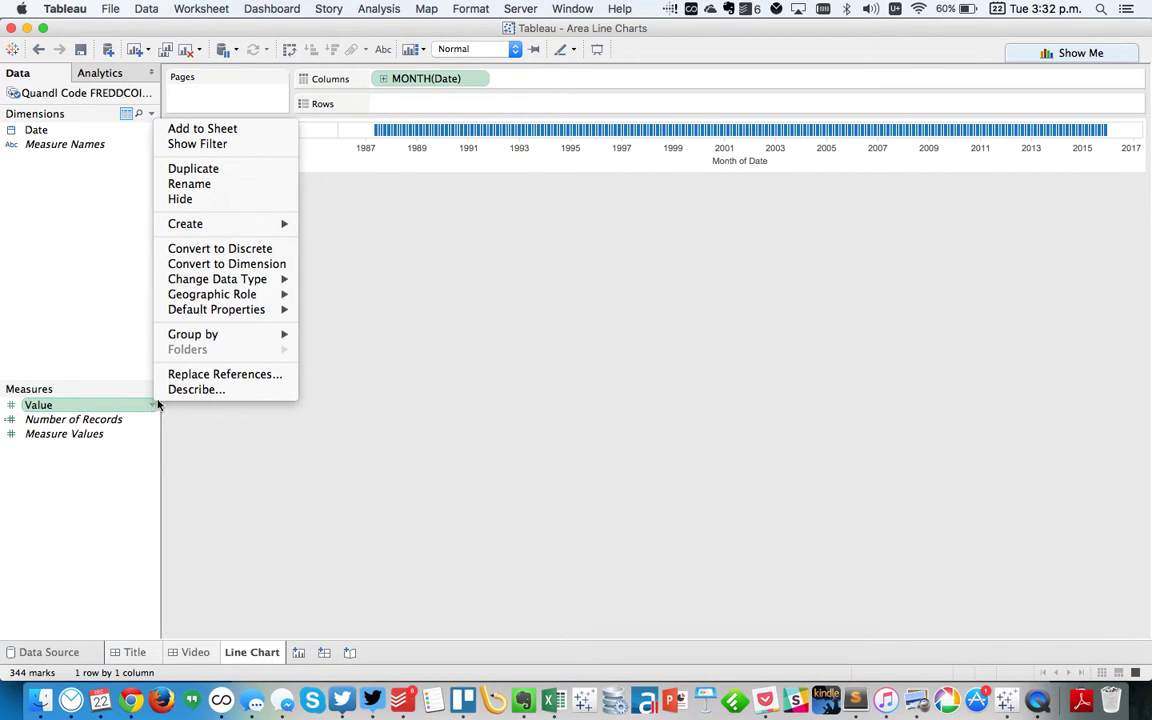
click(240, 184)
text(Crude Oil Price)
key(Return)
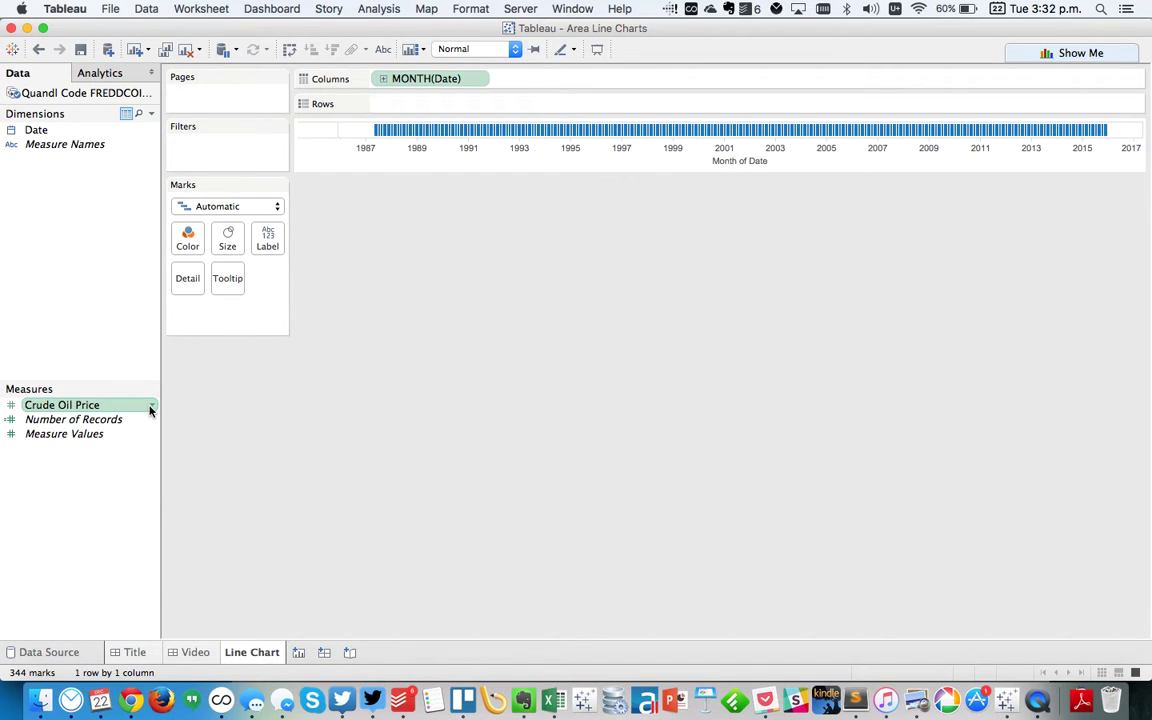
drag(112, 404, 405, 108)
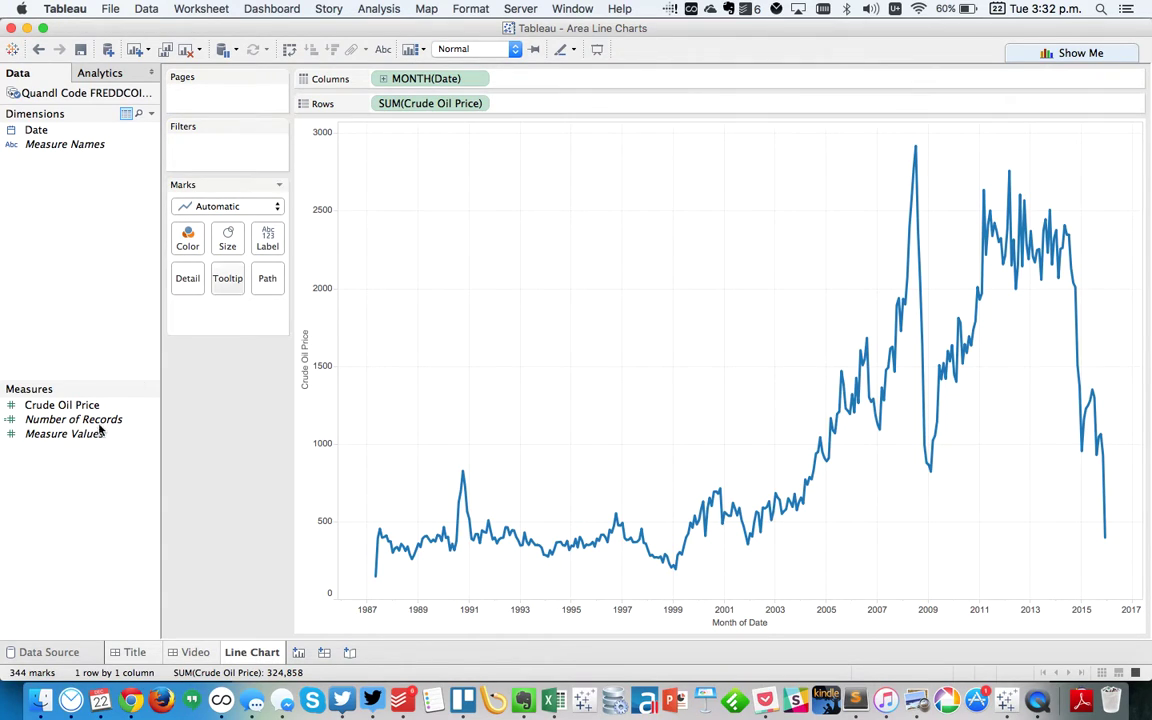
Step: Undo the SUM line, set Crude Oil Price's default aggregation to Average, and plot AVG(Crude Oil Price) by month
click(38, 49)
click(83, 408)
right_click(83, 408)
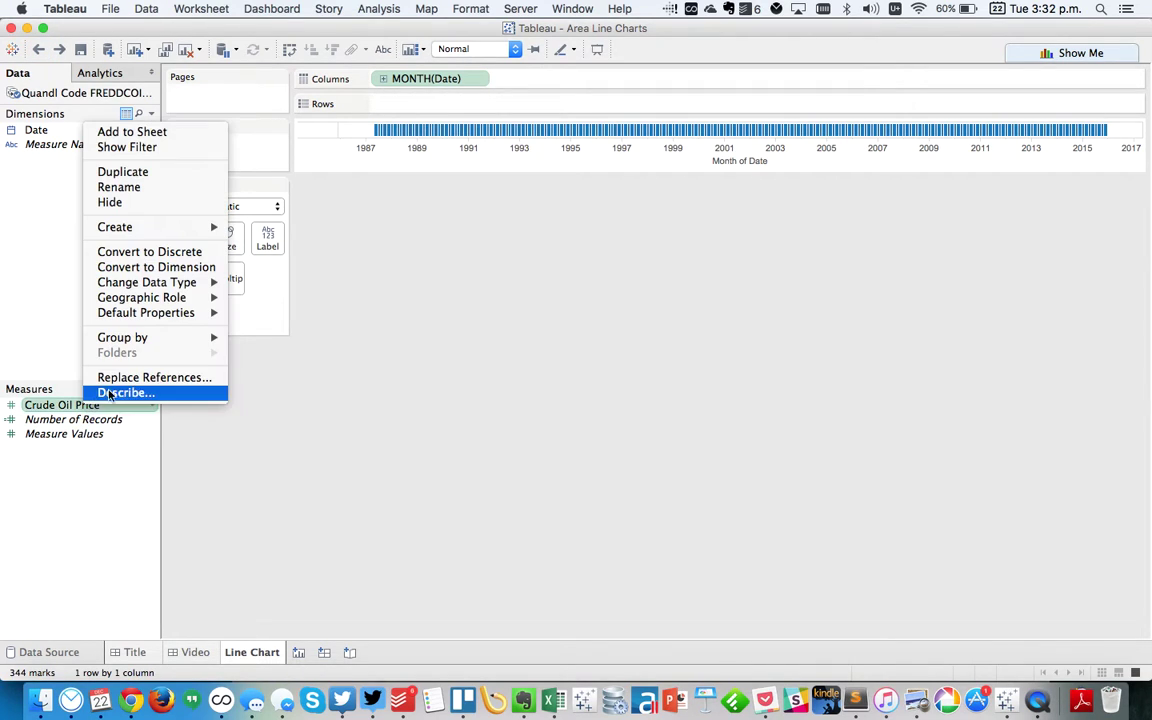
mouse_move(190, 312)
mouse_move(295, 369)
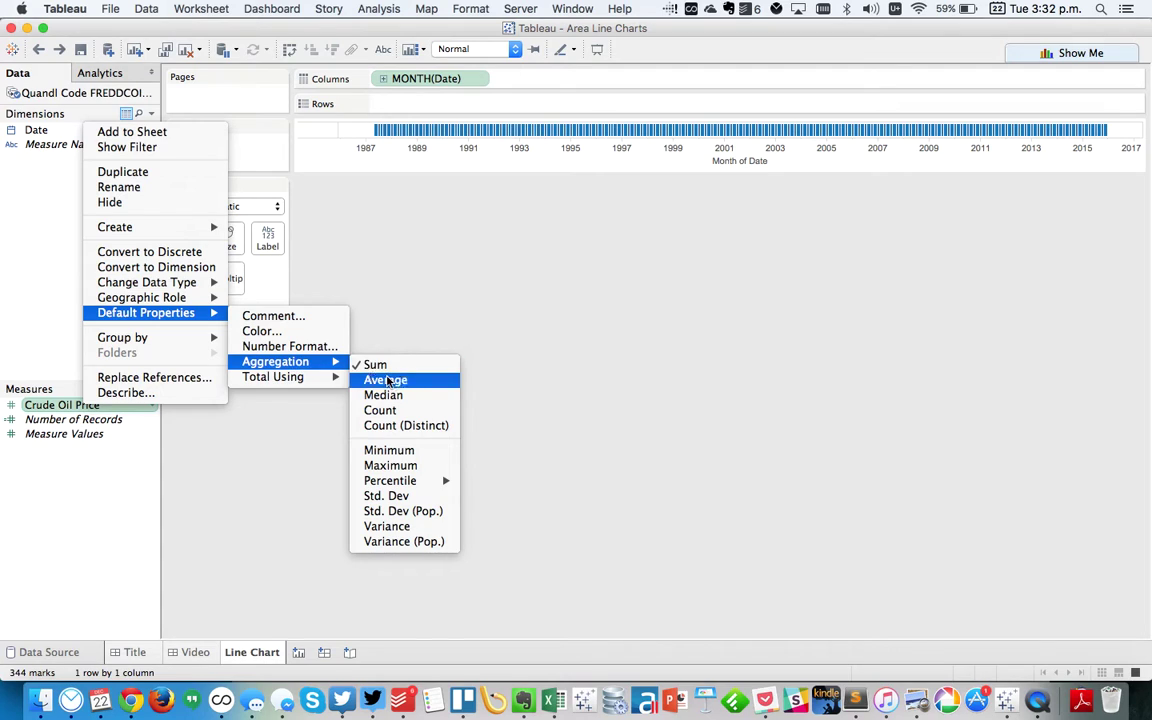
click(387, 379)
drag(88, 413, 496, 106)
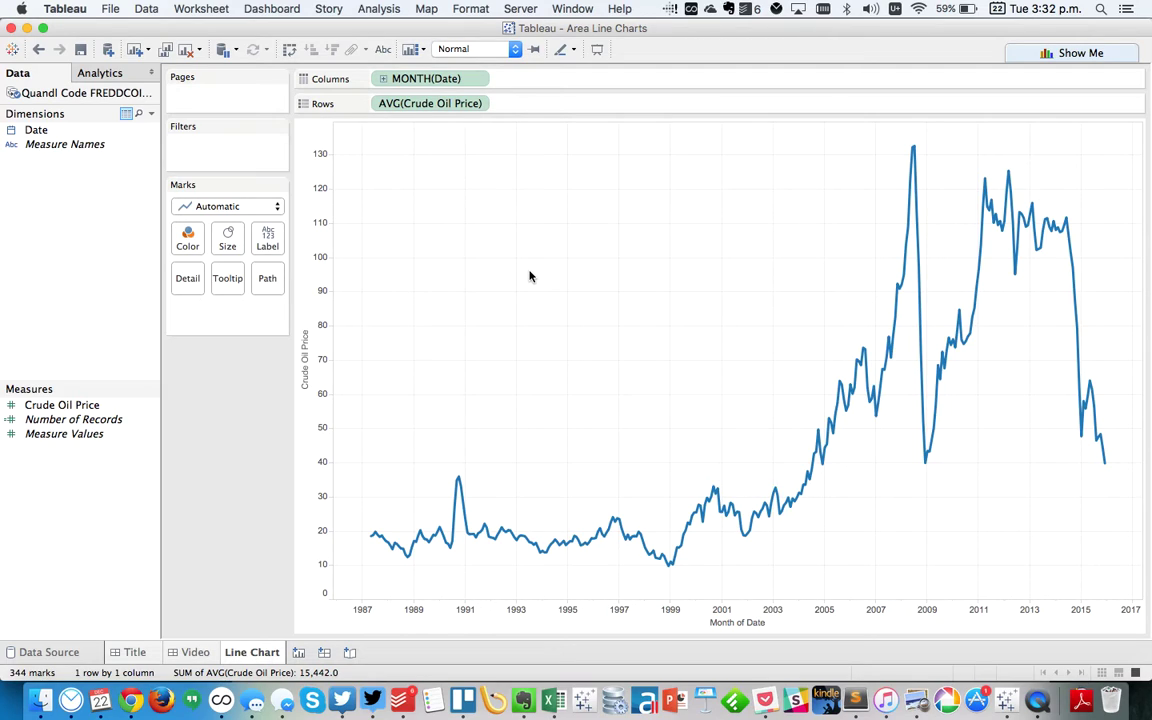
Step: Drop a second Crude Oil Price onto the right edge as a dual axis and synchronize both axes
click(82, 402)
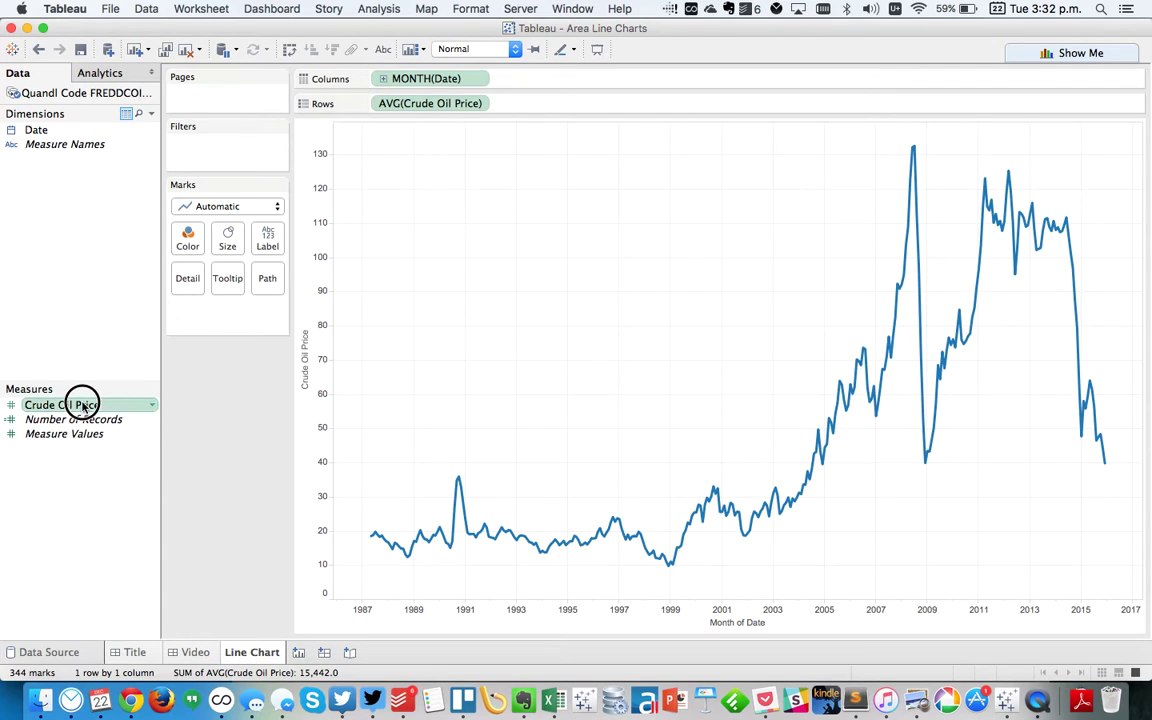
drag(82, 404, 1121, 166)
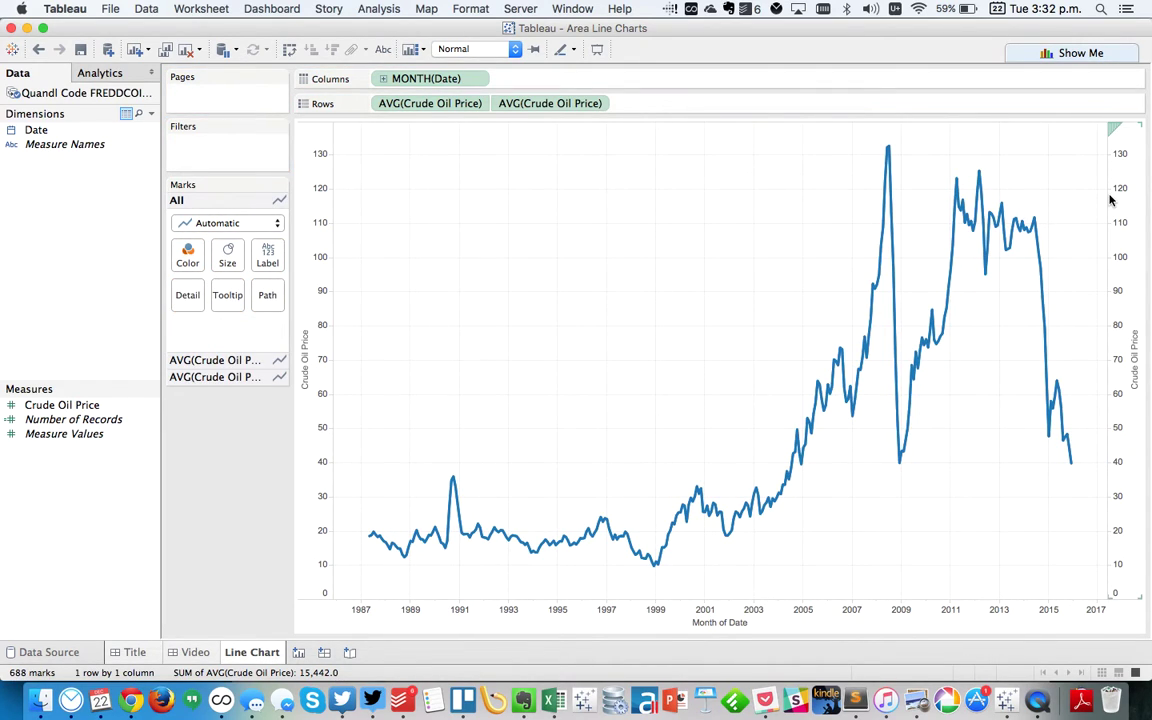
right_click(1118, 205)
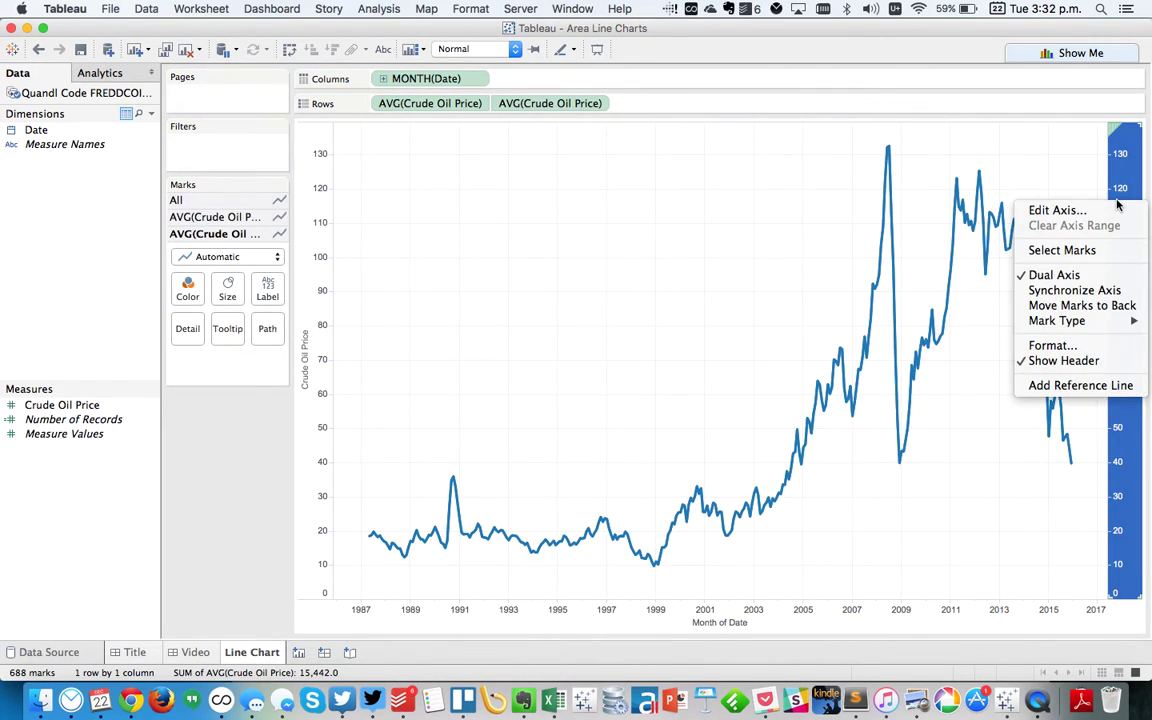
click(1025, 302)
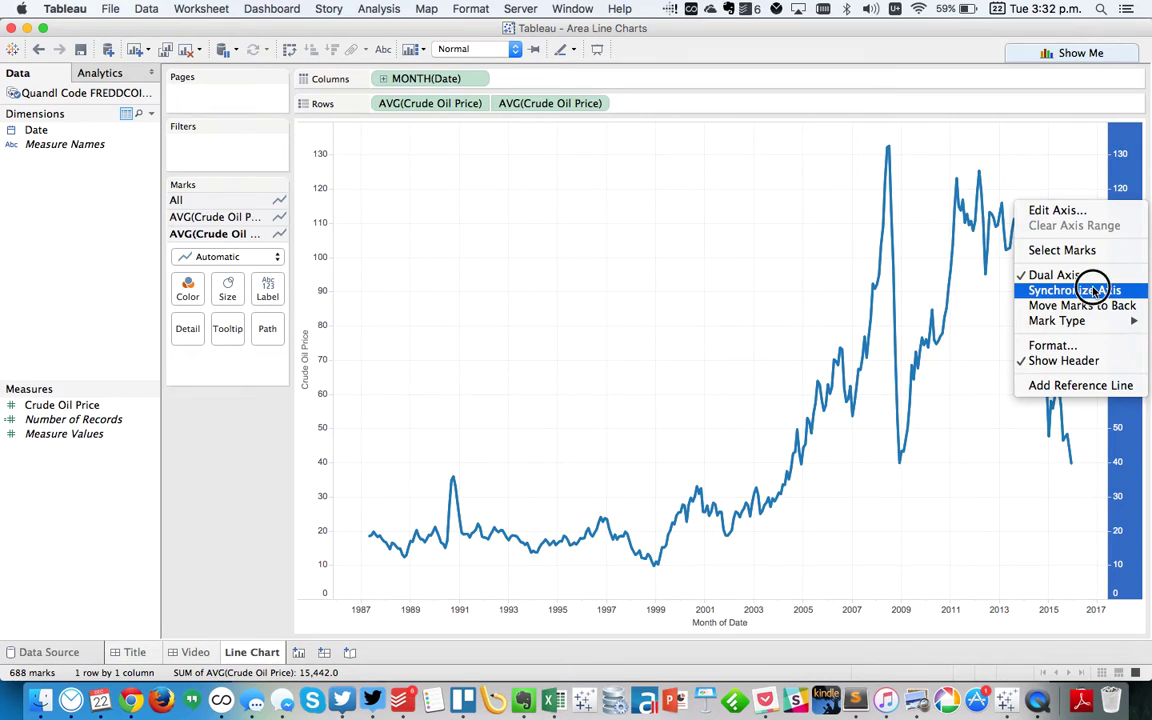
click(593, 240)
click(394, 100)
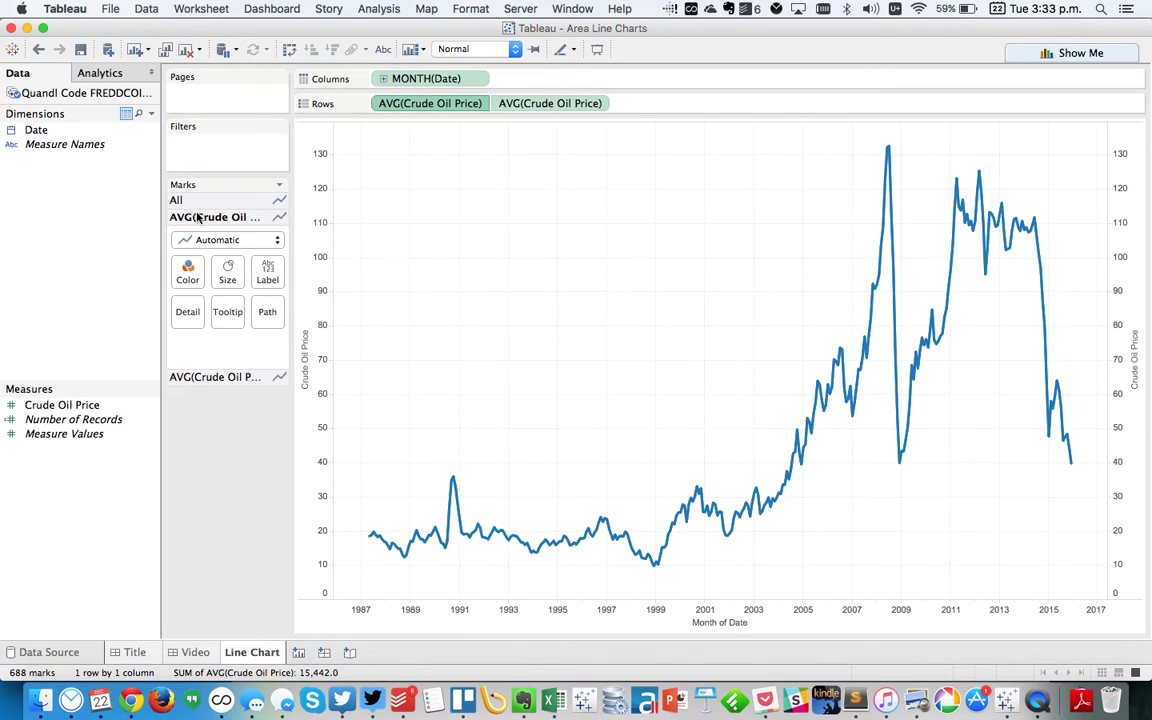
Step: Color the first price line black and draw the second series as a light grey Area mark
click(190, 270)
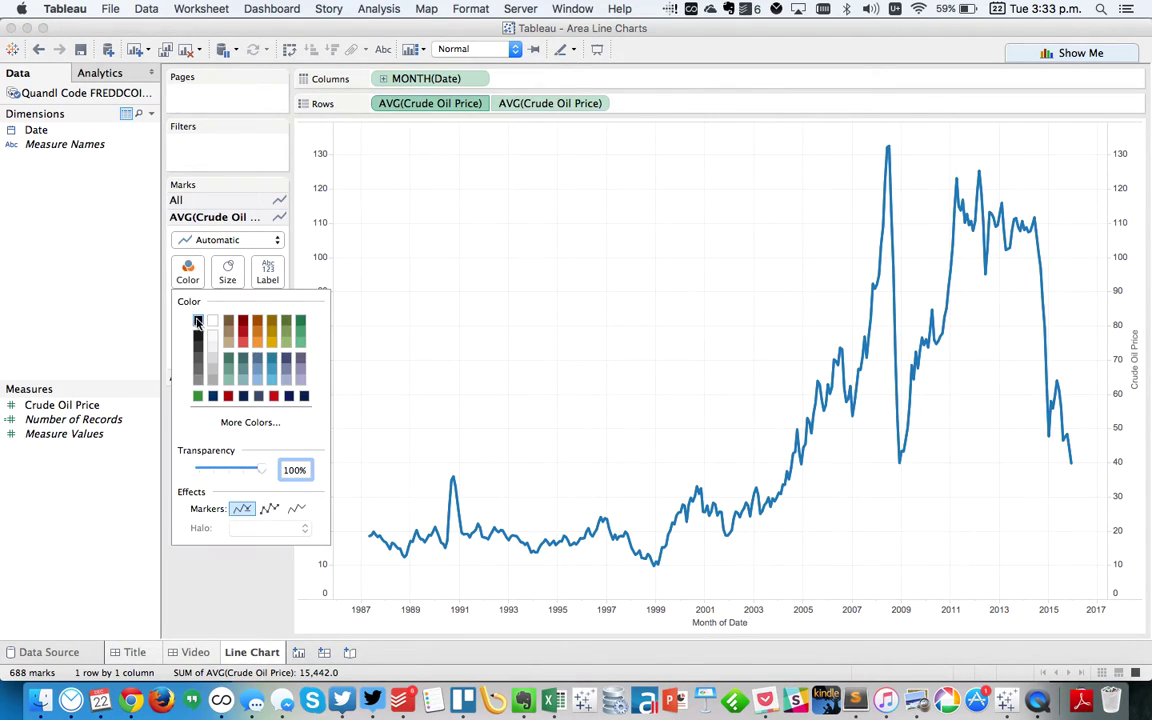
click(90, 314)
click(203, 378)
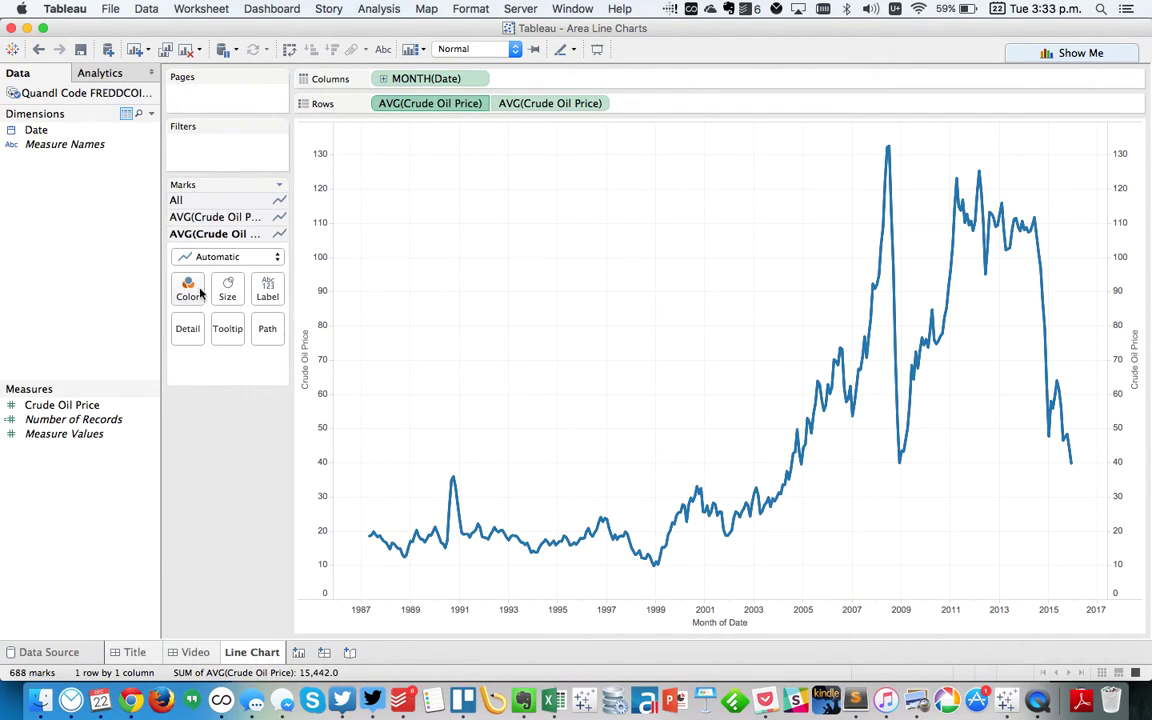
click(215, 257)
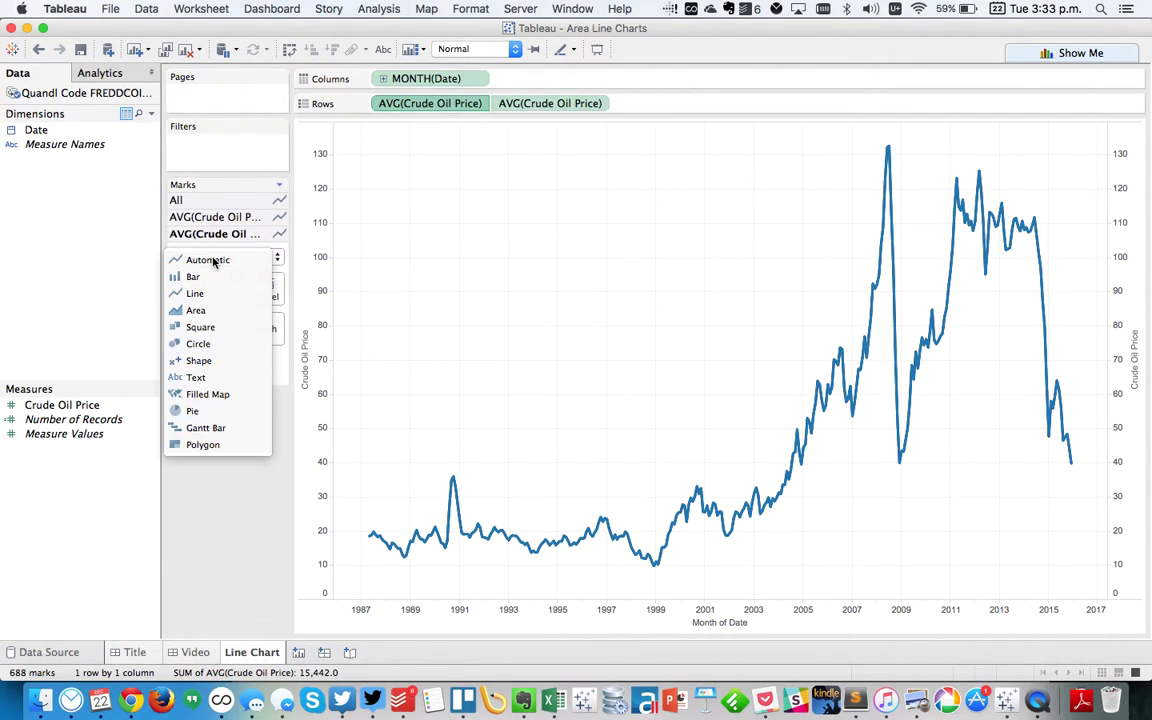
click(211, 311)
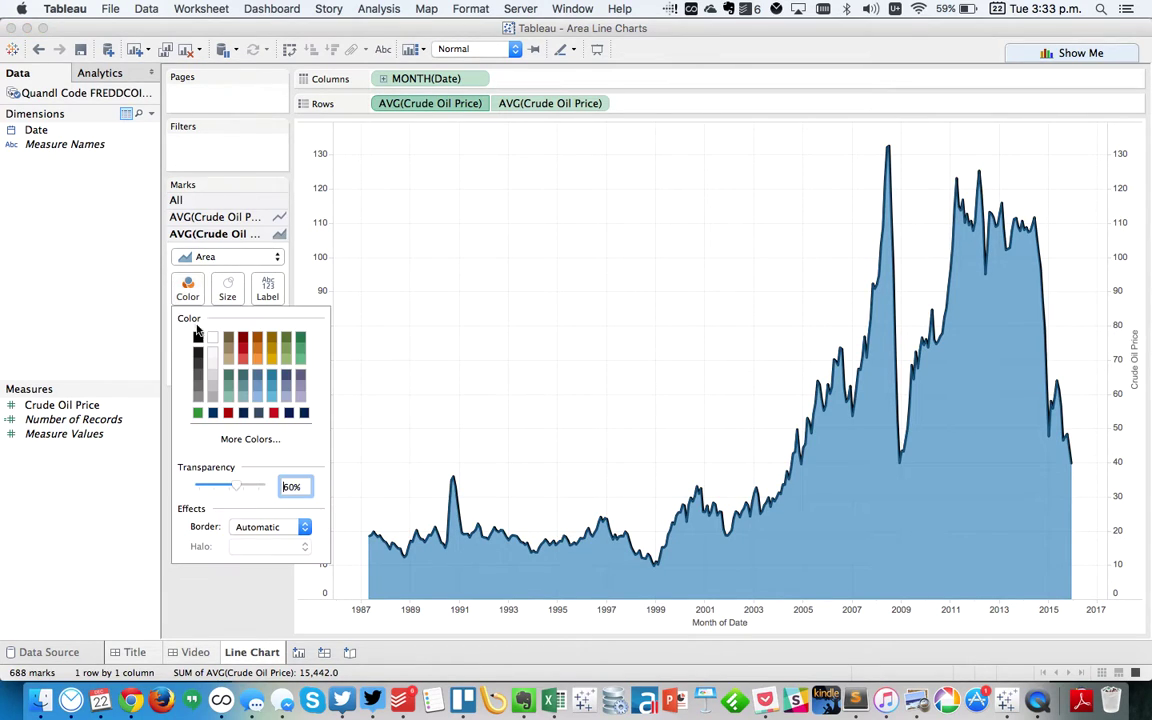
click(199, 381)
click(198, 388)
click(199, 399)
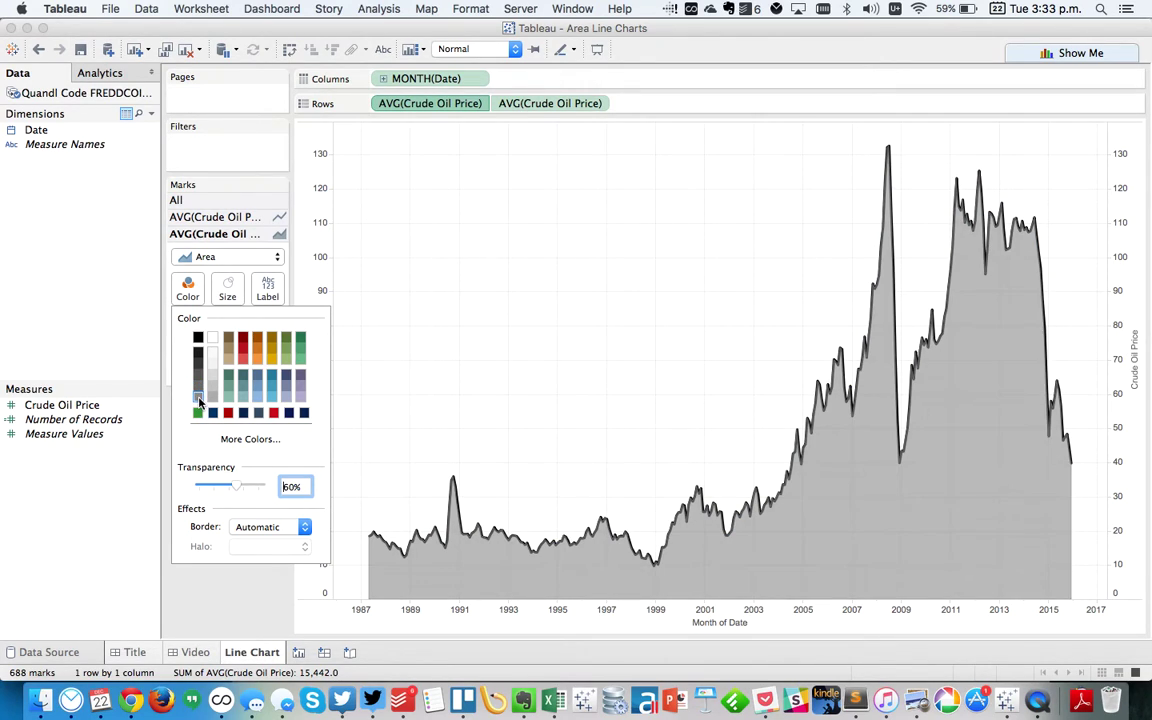
click(129, 309)
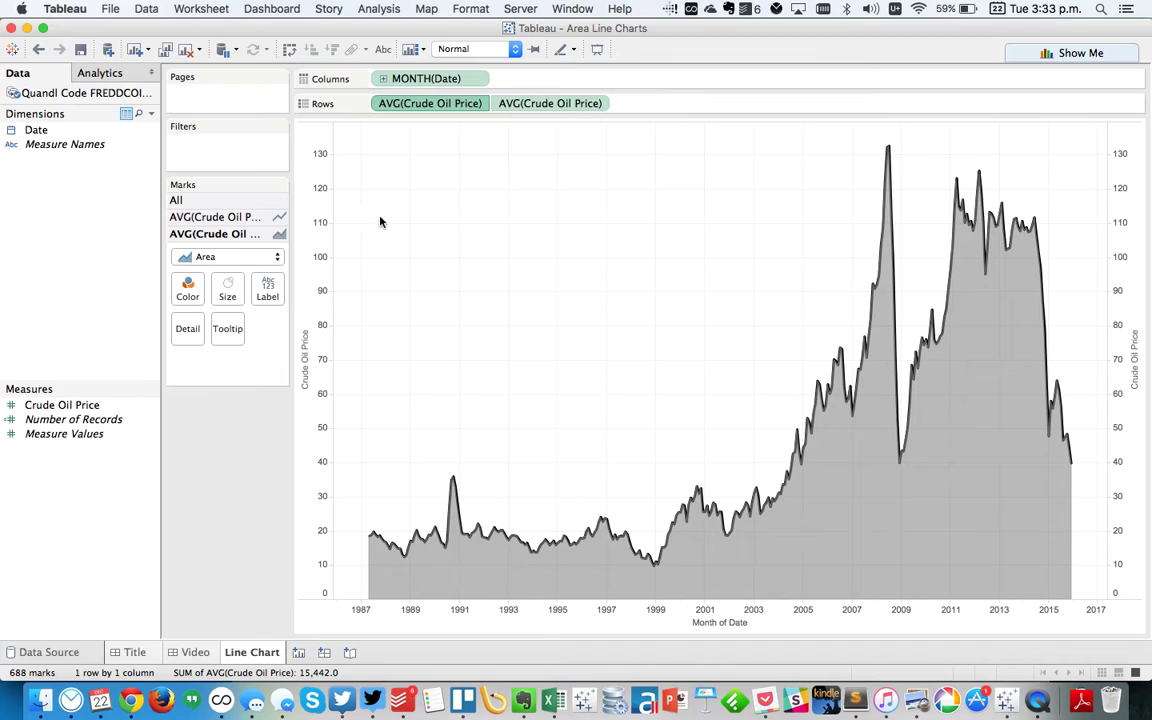
Step: Apply Move Marks to Front on the left axis so the black line overlays the grey fill
right_click(322, 222)
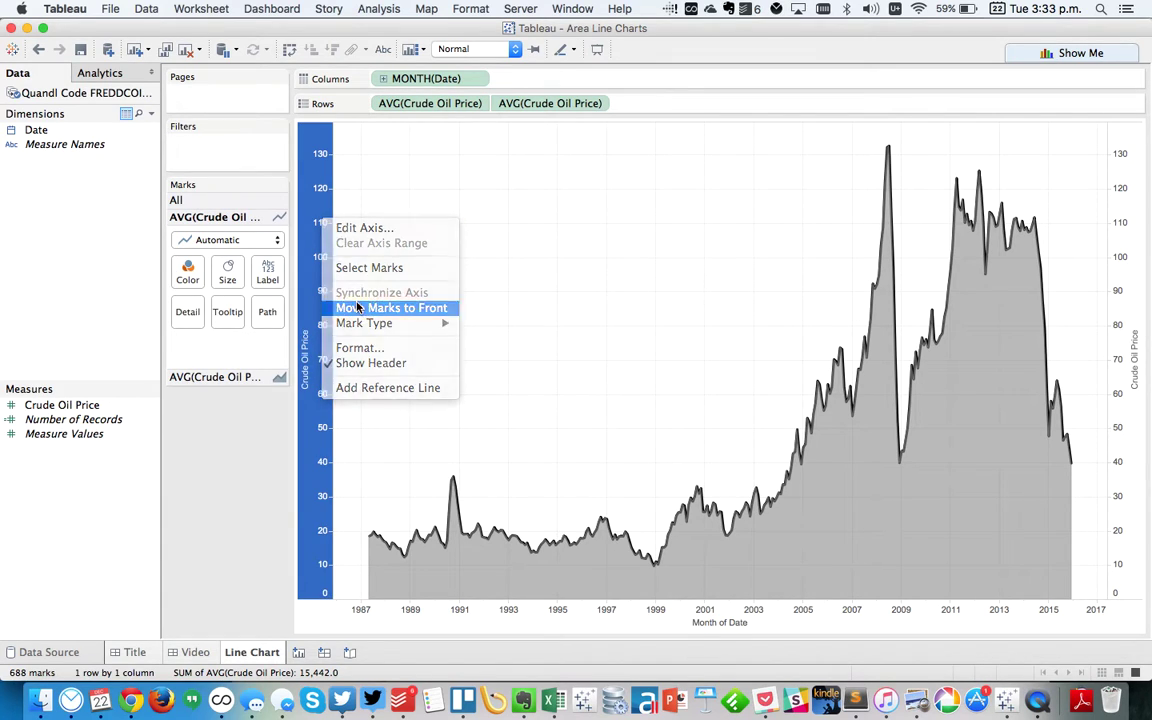
click(395, 309)
click(478, 325)
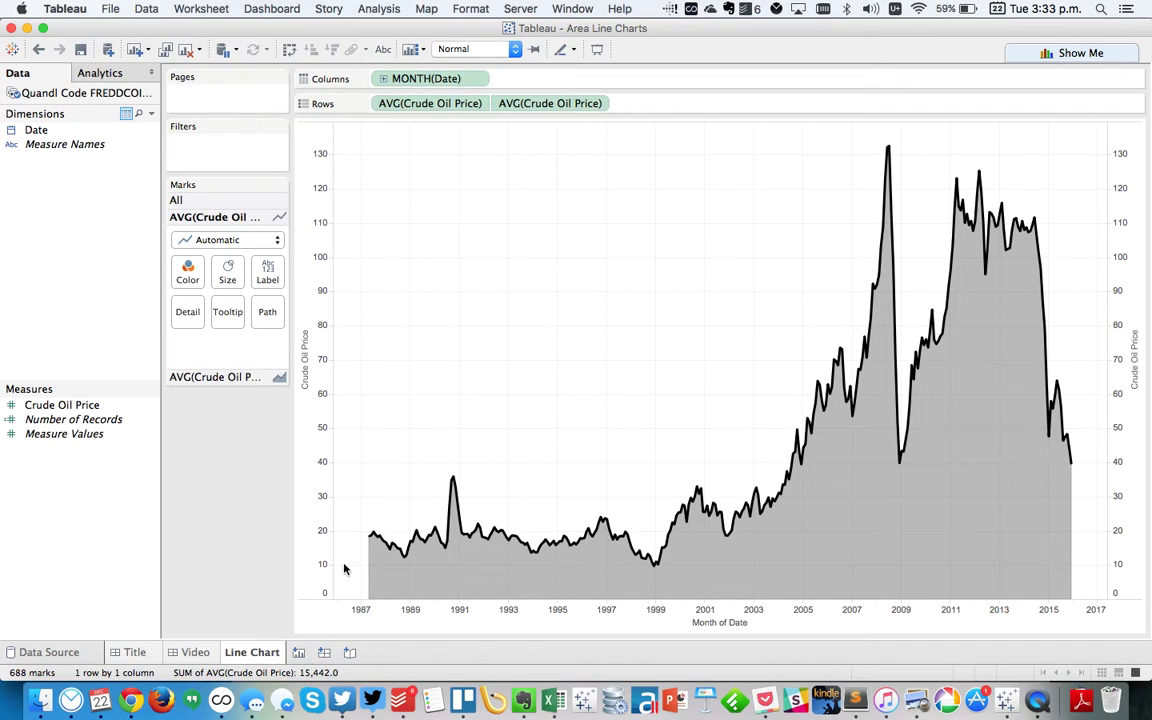
Step: Give the date axis a fixed range without times, starting 01/05/1987
right_click(402, 626)
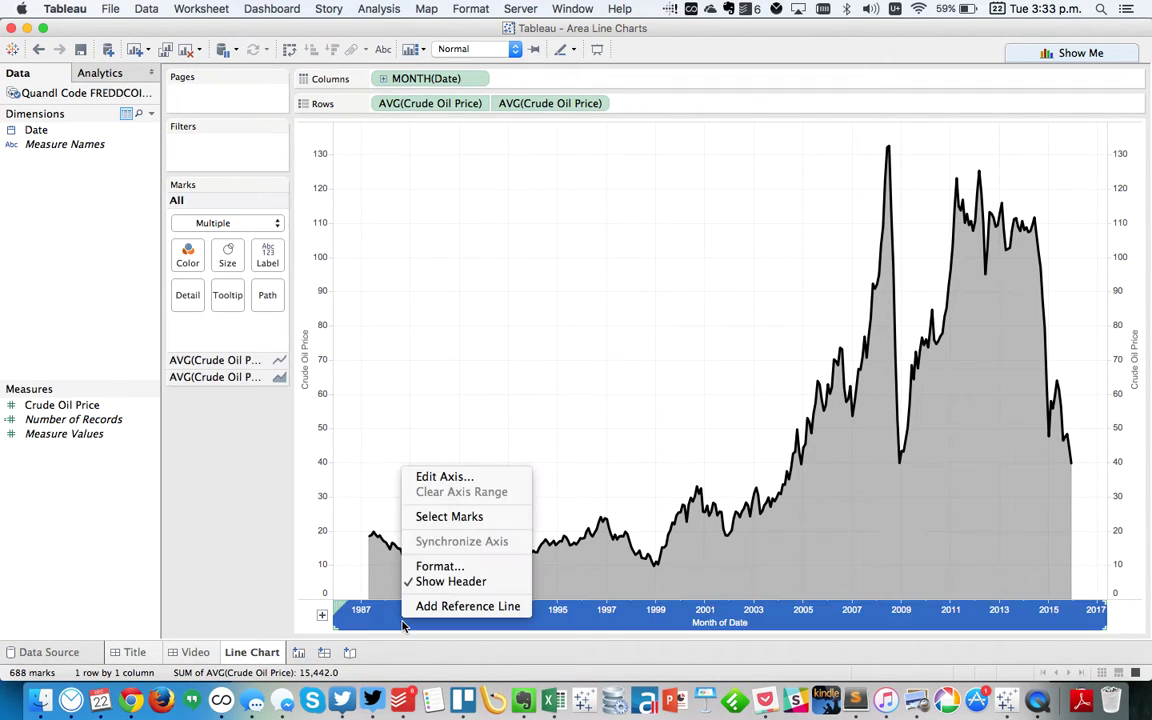
click(440, 478)
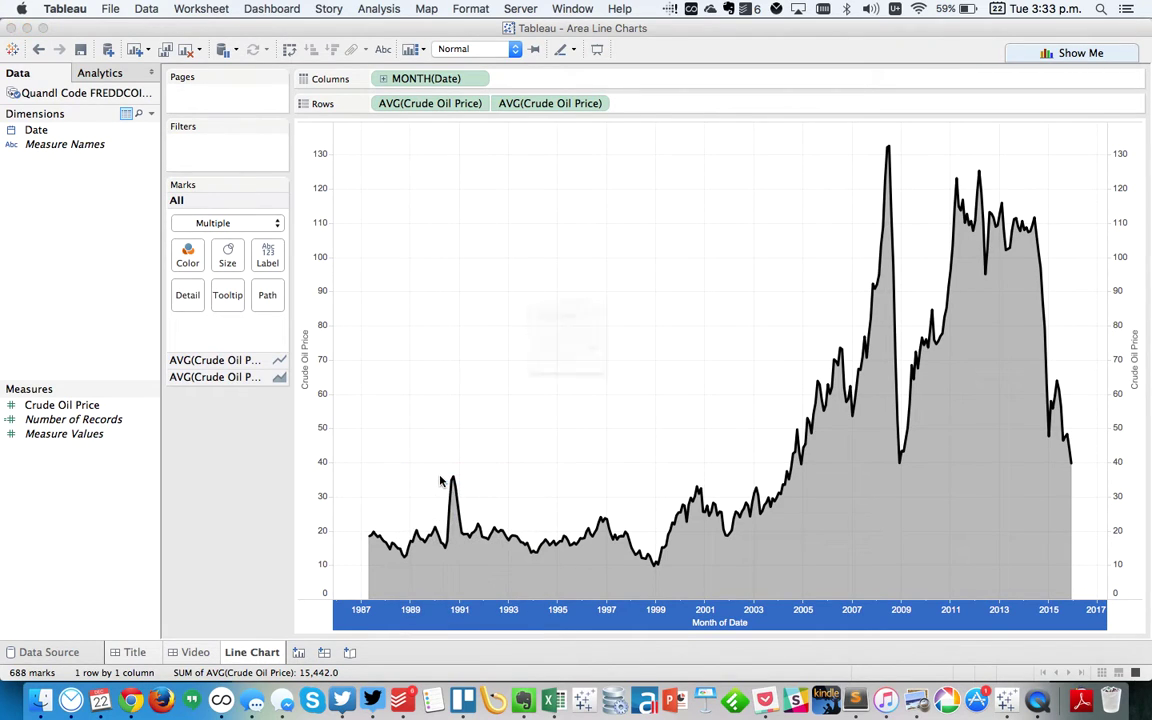
click(403, 260)
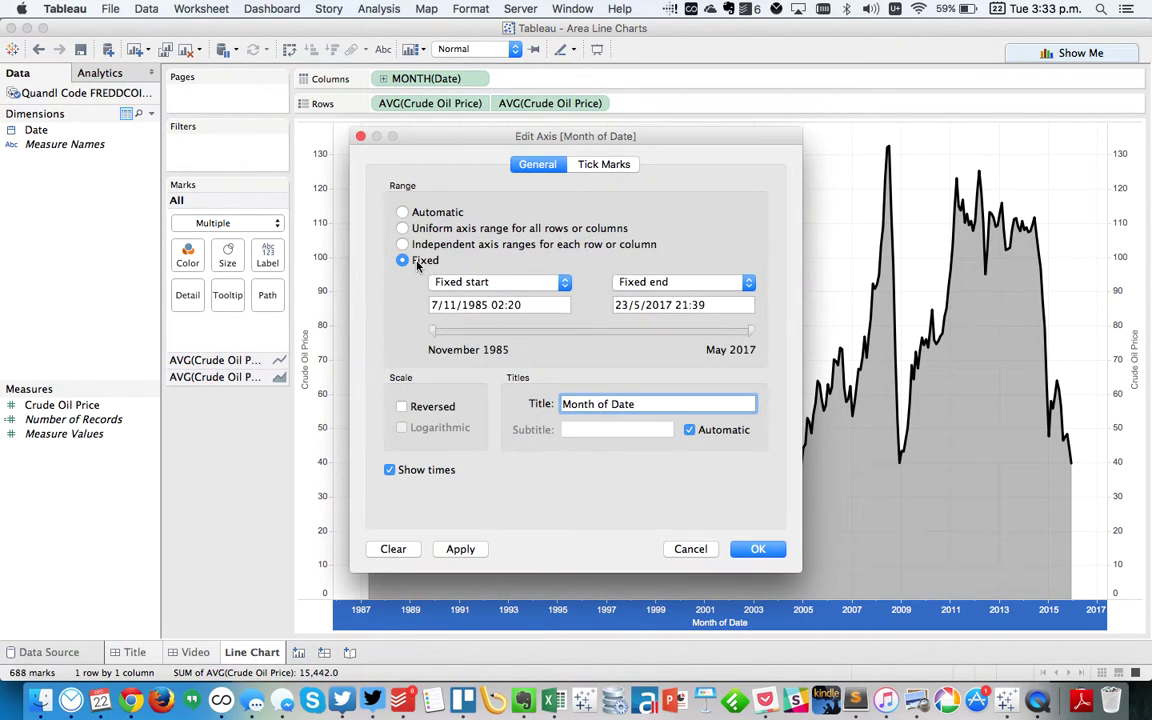
click(390, 469)
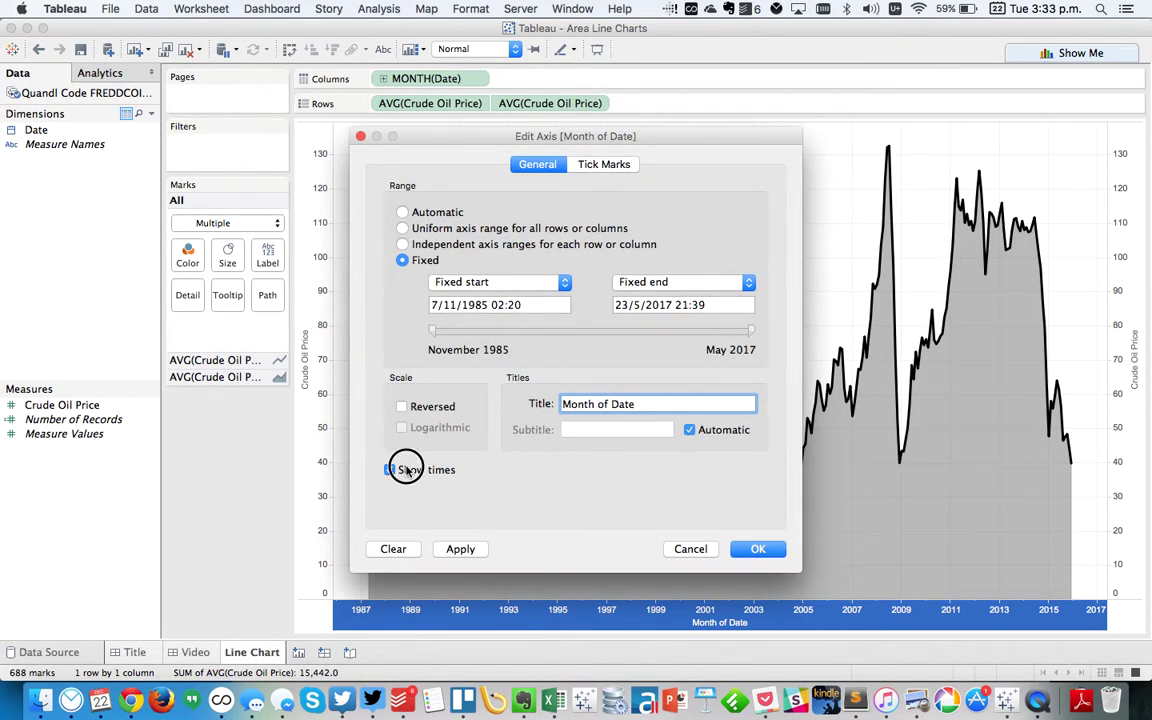
click(500, 306)
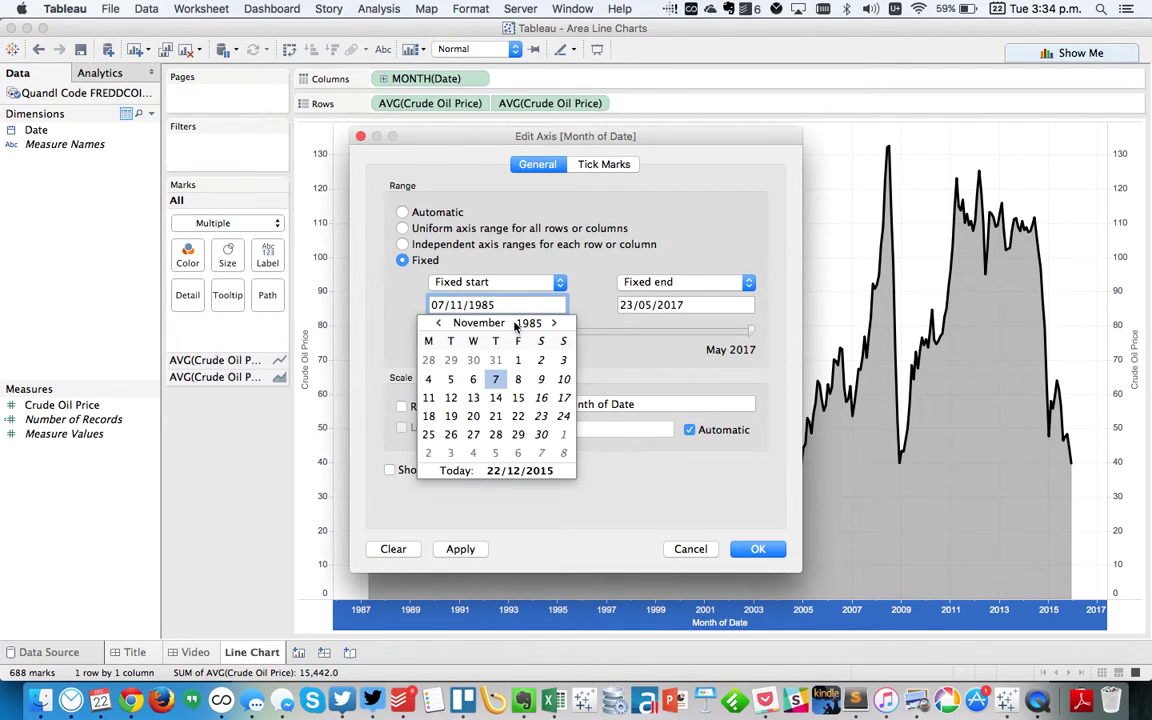
click(467, 323)
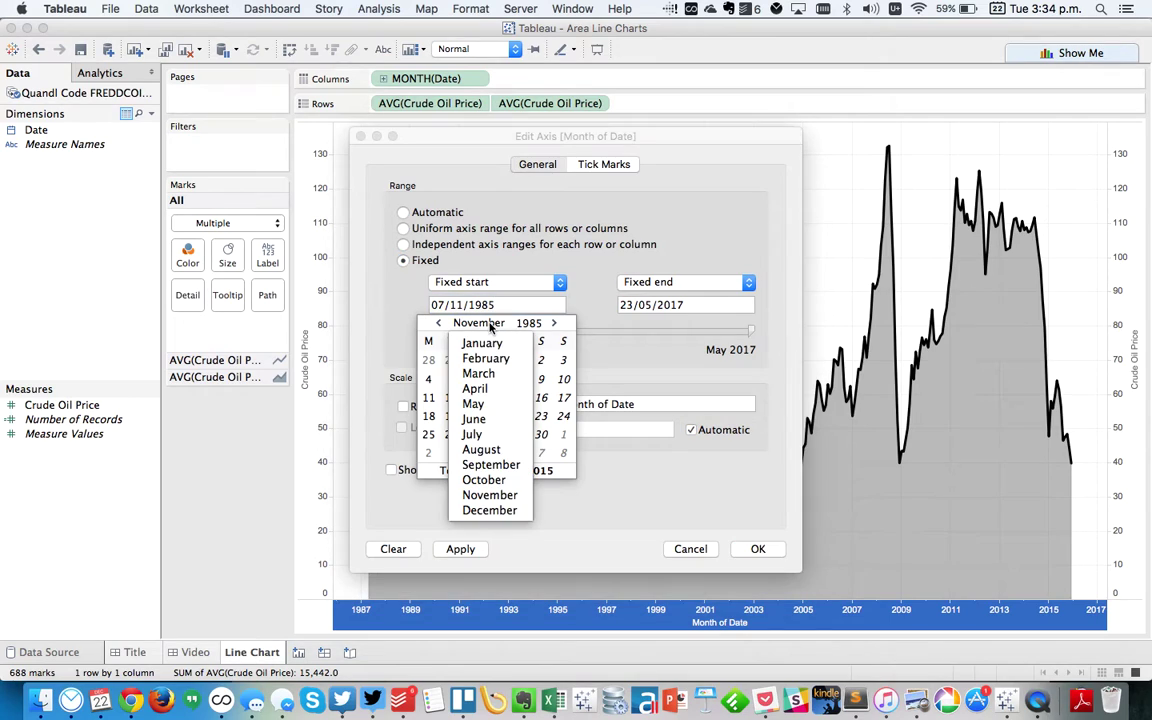
click(483, 402)
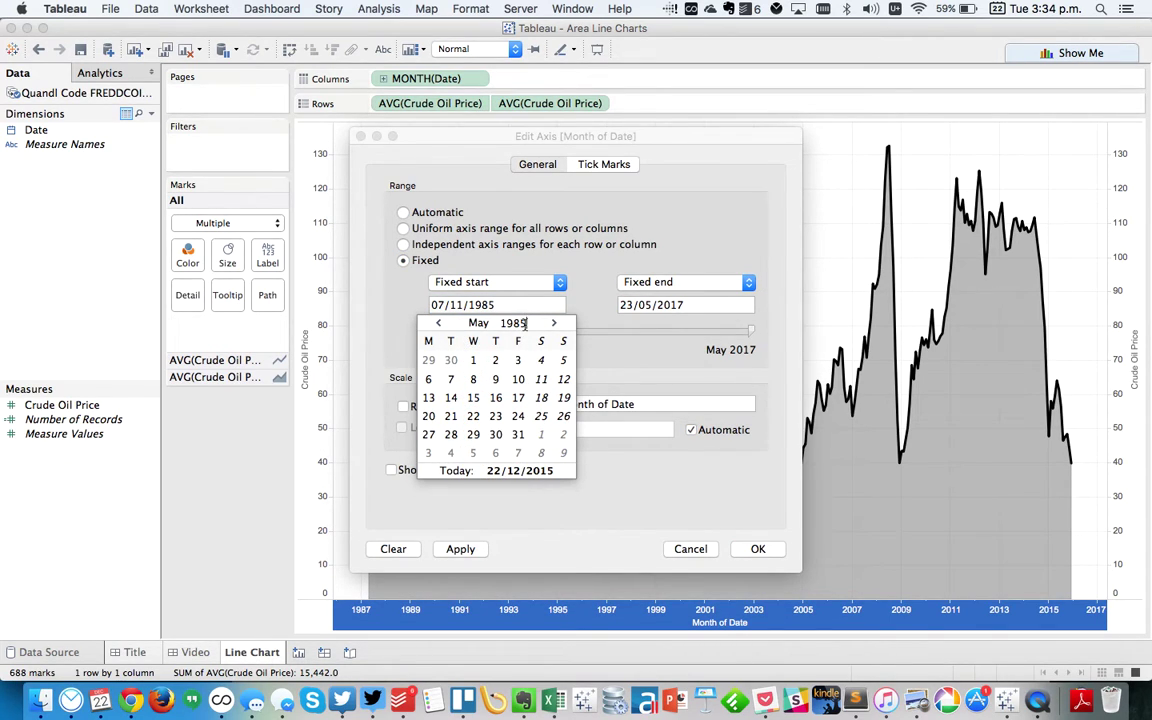
click(524, 323)
key(BackSpace)
text(7)
key(Return)
click(518, 363)
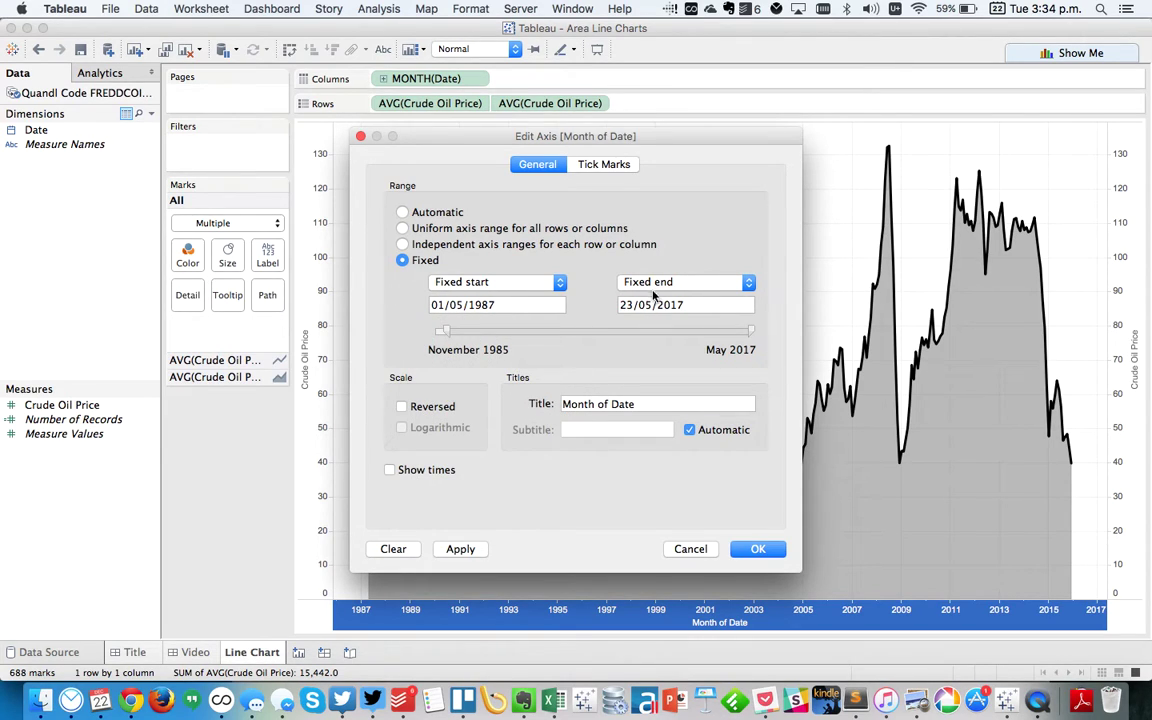
Step: Set the axis end date to 31/12/2015, delete the axis title, and apply
click(696, 301)
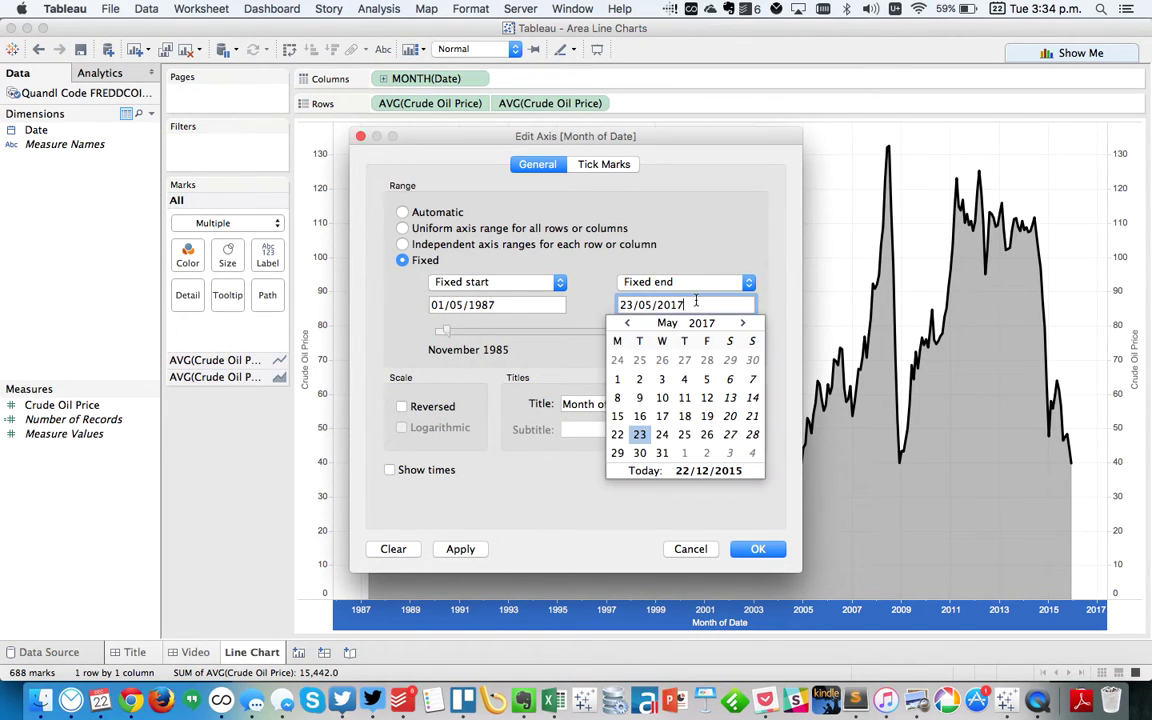
text(5)
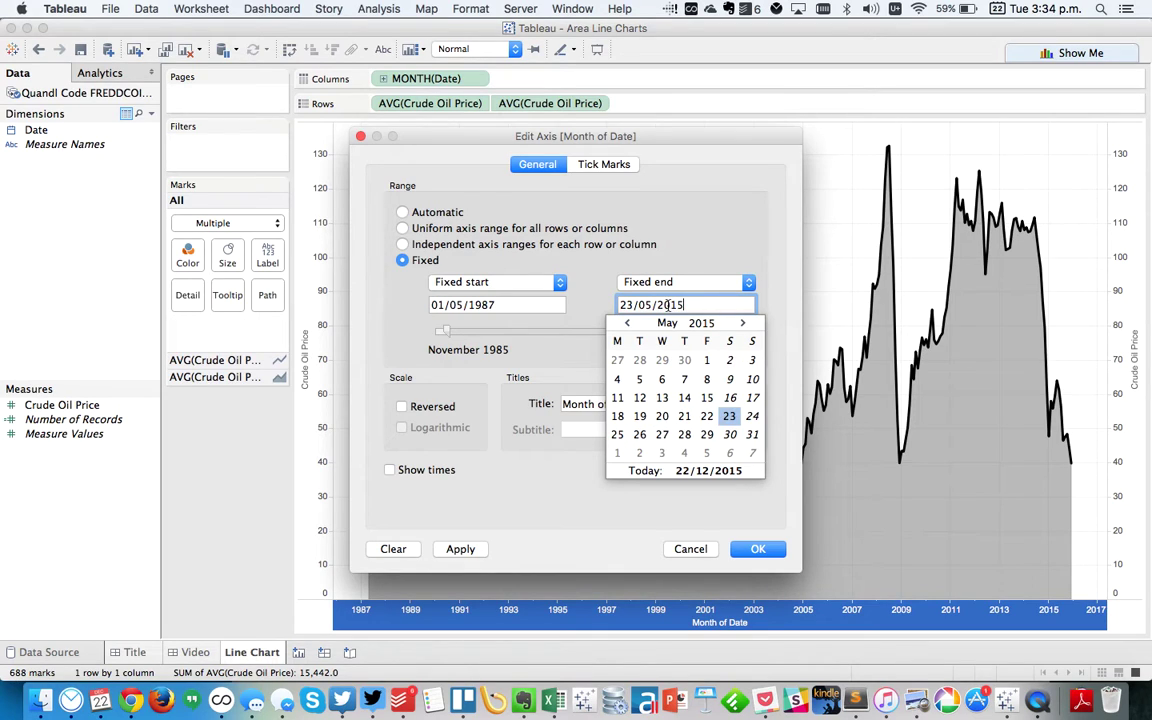
click(645, 305)
text(12)
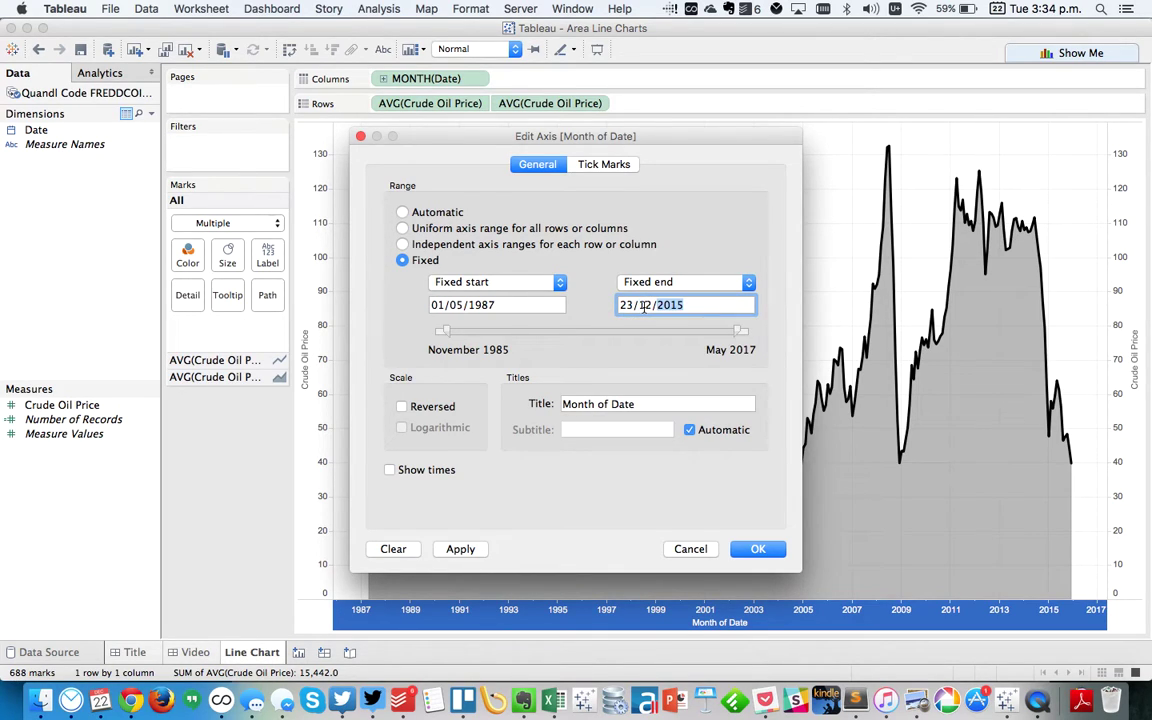
click(651, 305)
click(688, 305)
click(624, 306)
text(31)
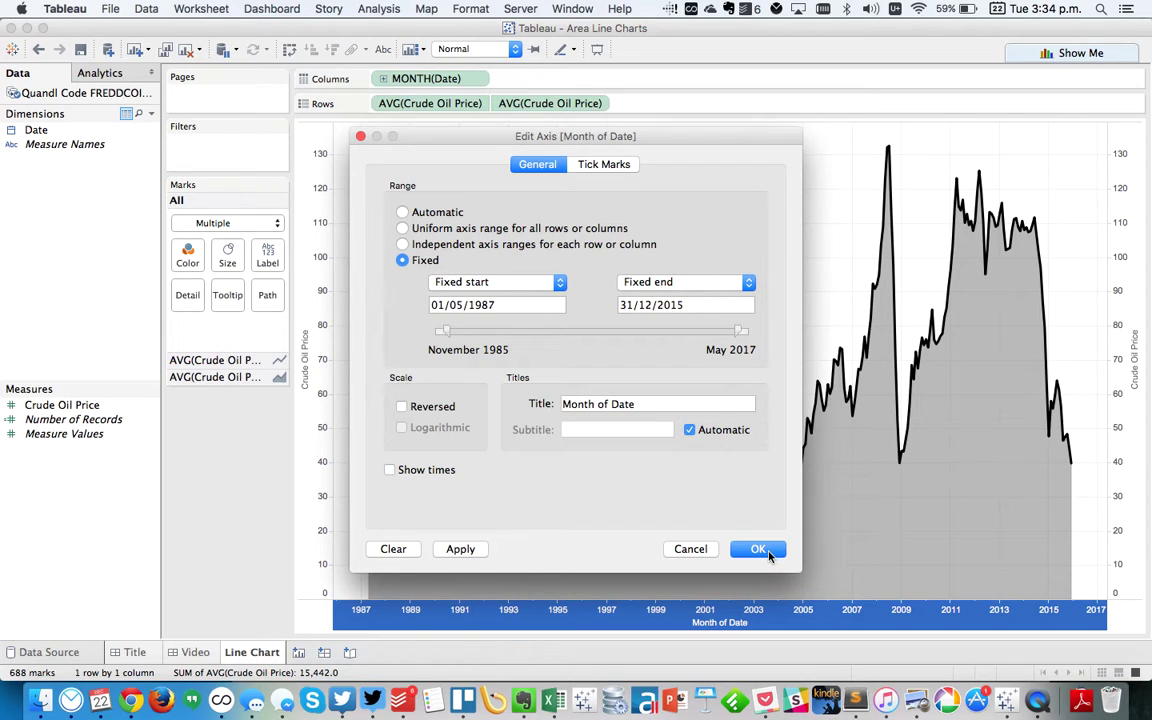
drag(638, 404, 477, 407)
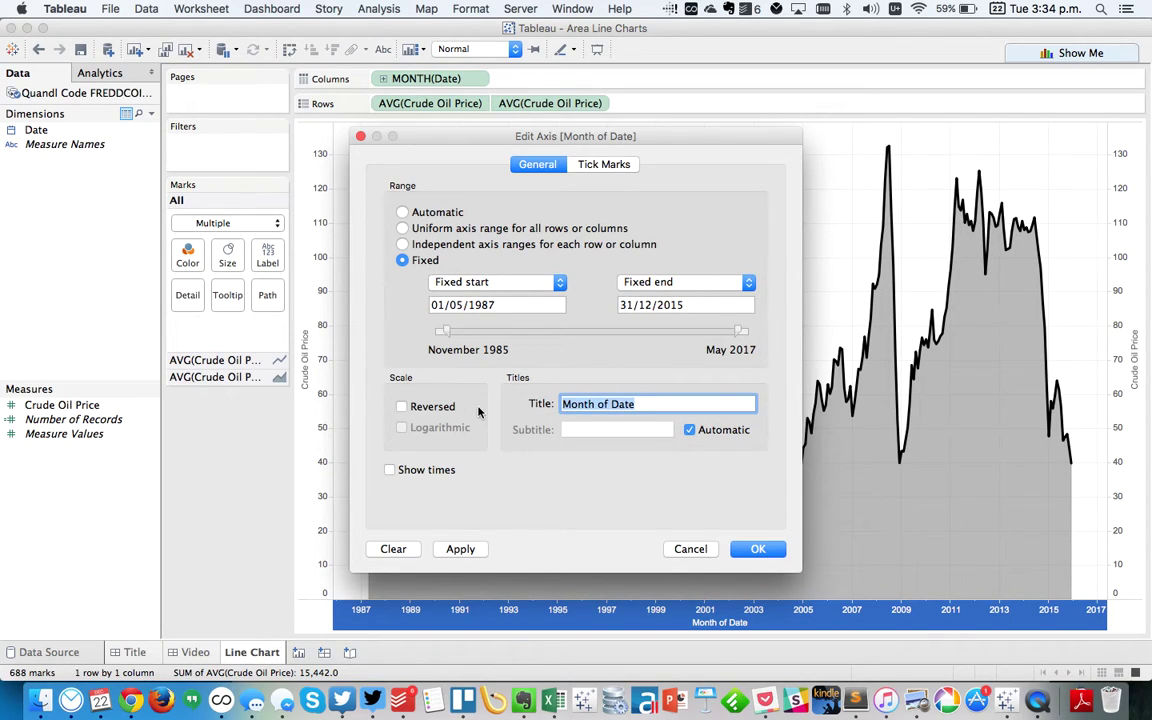
key(BackSpace)
click(758, 549)
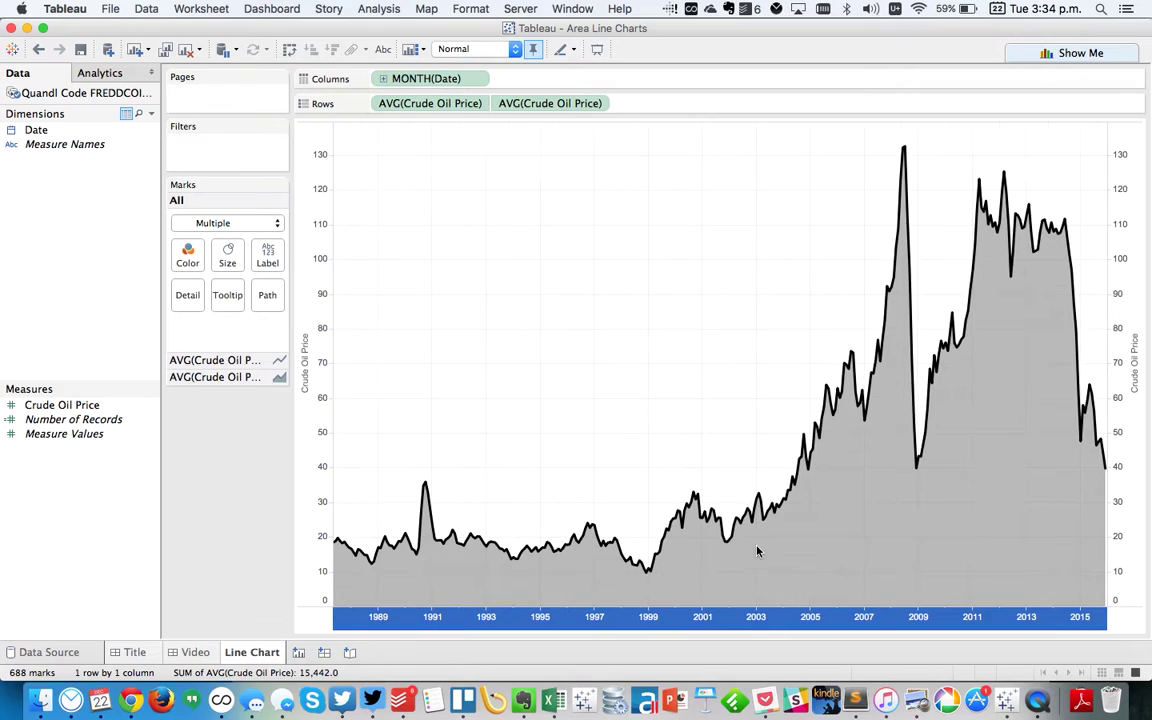
Step: Set the price line's labels to Line Ends, labelling only the end of the line (39.9)
click(634, 419)
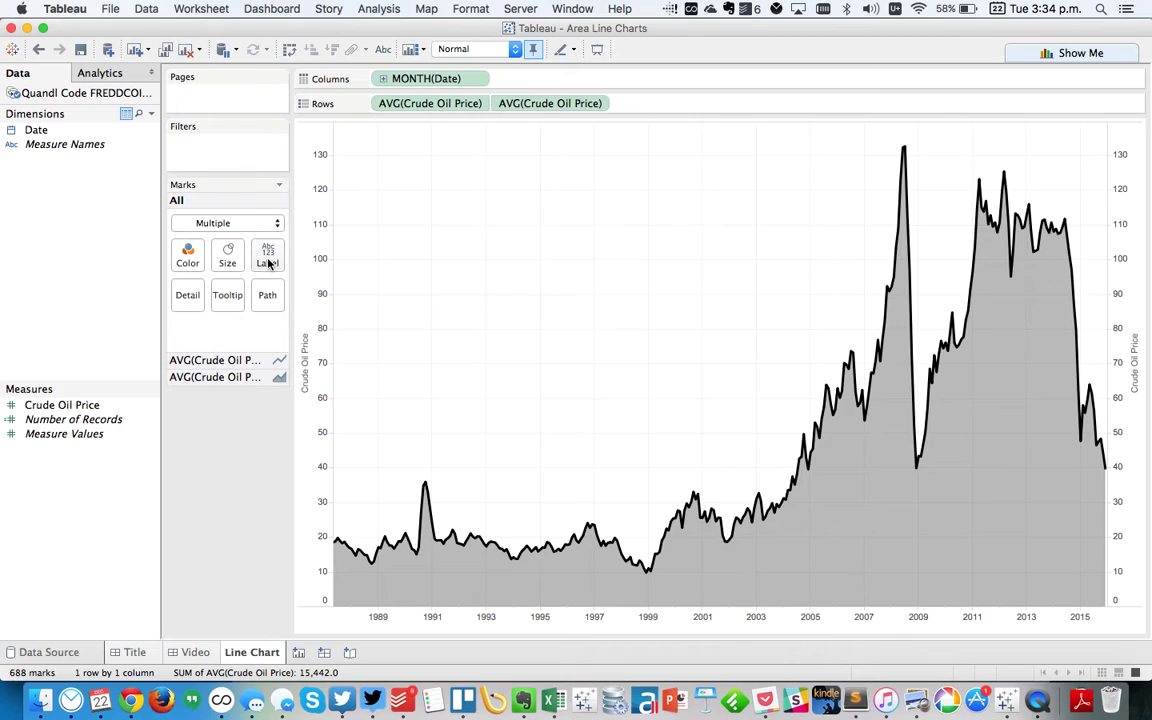
click(255, 360)
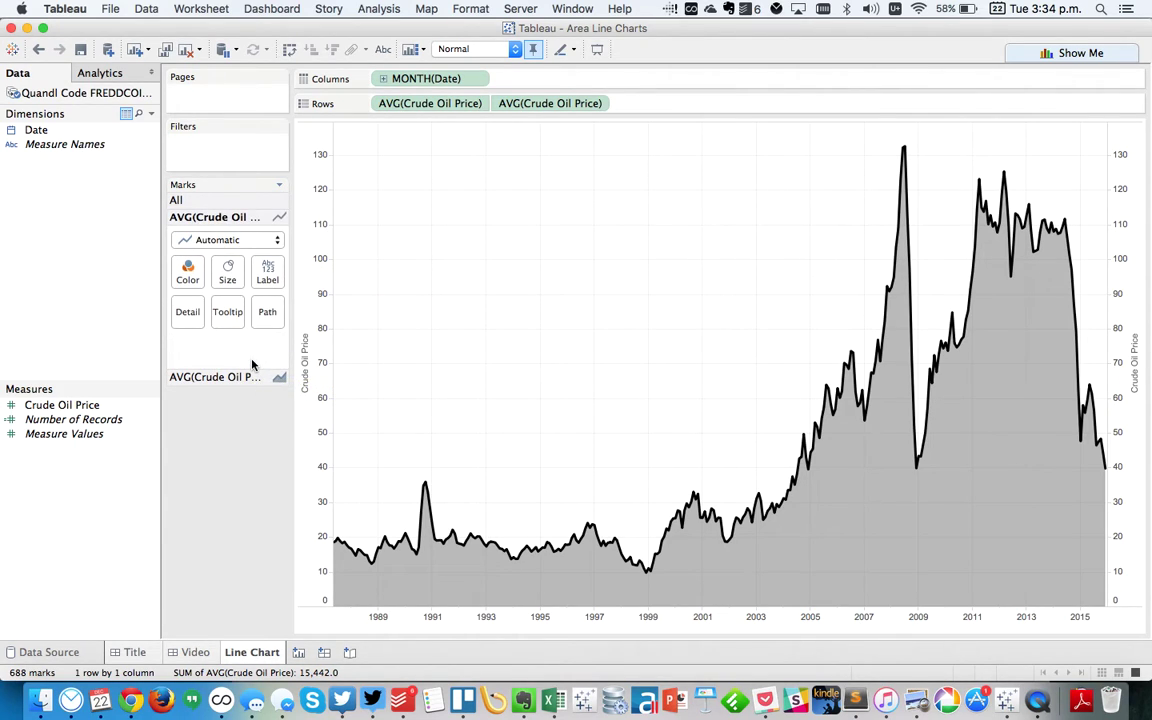
click(267, 274)
click(308, 482)
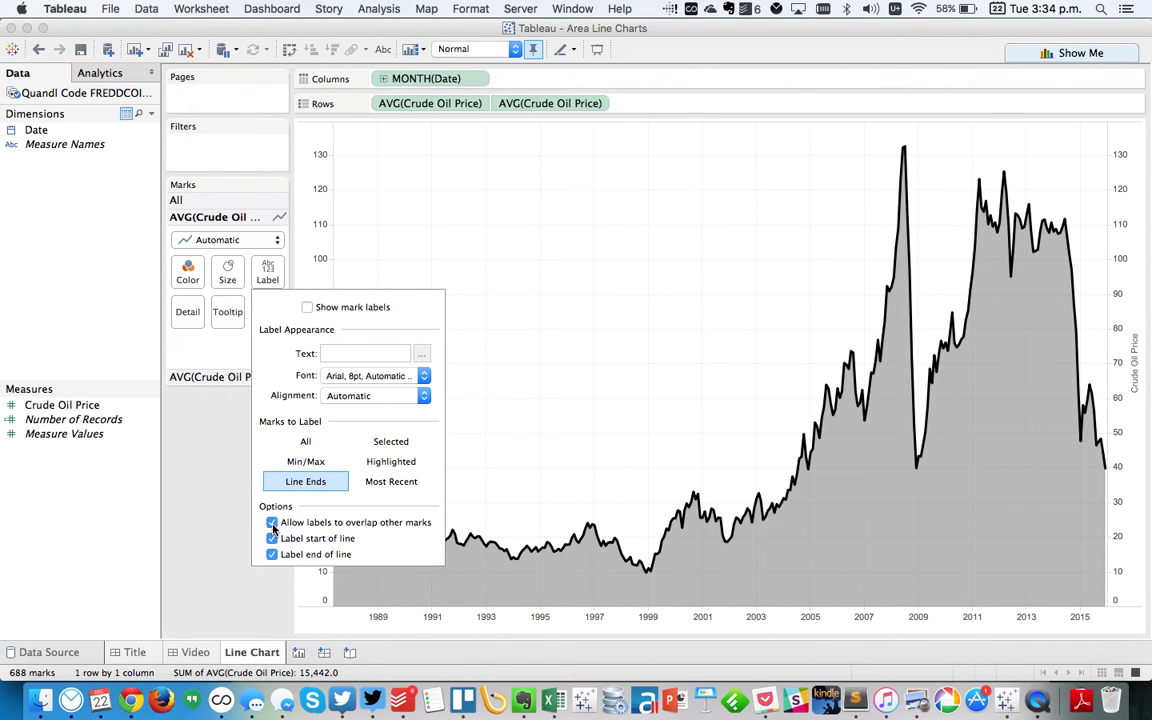
click(307, 308)
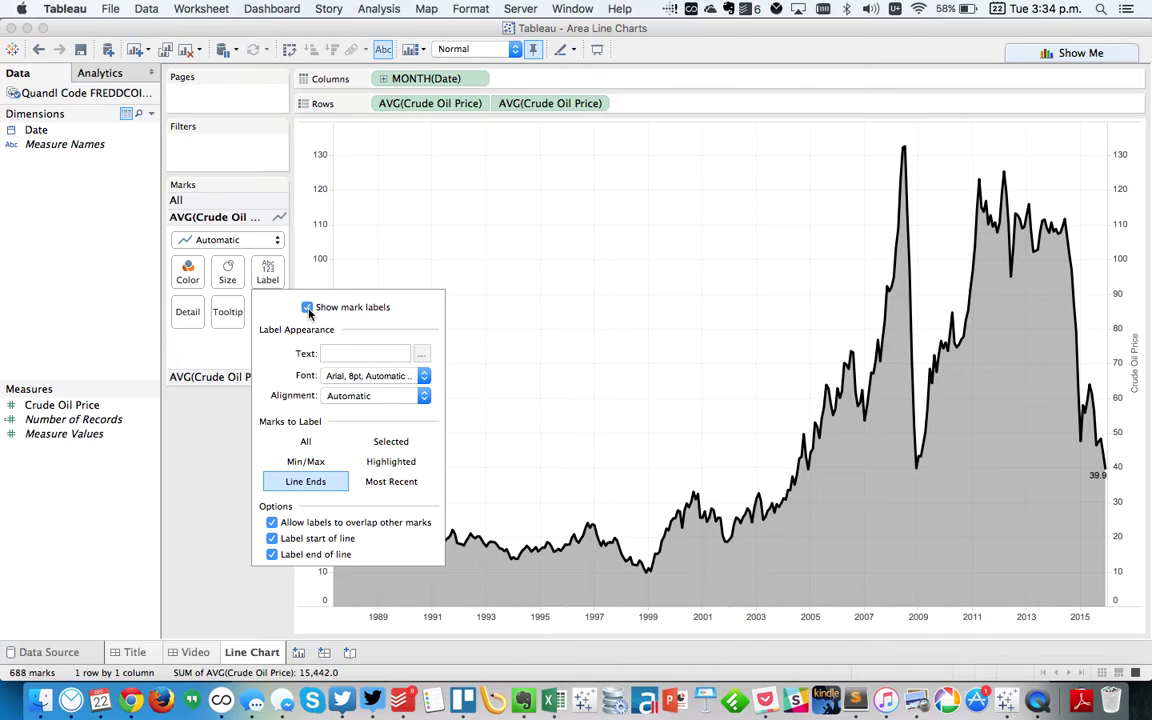
click(272, 539)
click(578, 391)
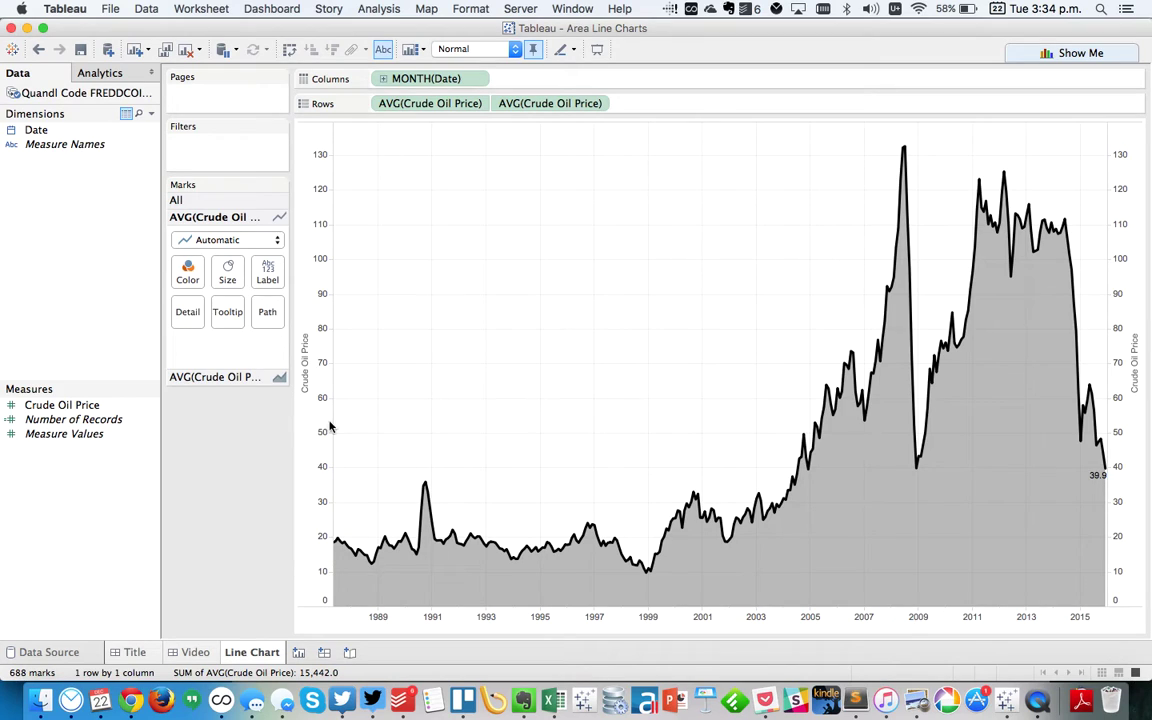
Step: Give Crude Oil Price a default Currency (Custom) number format with a $ prefix
right_click(77, 405)
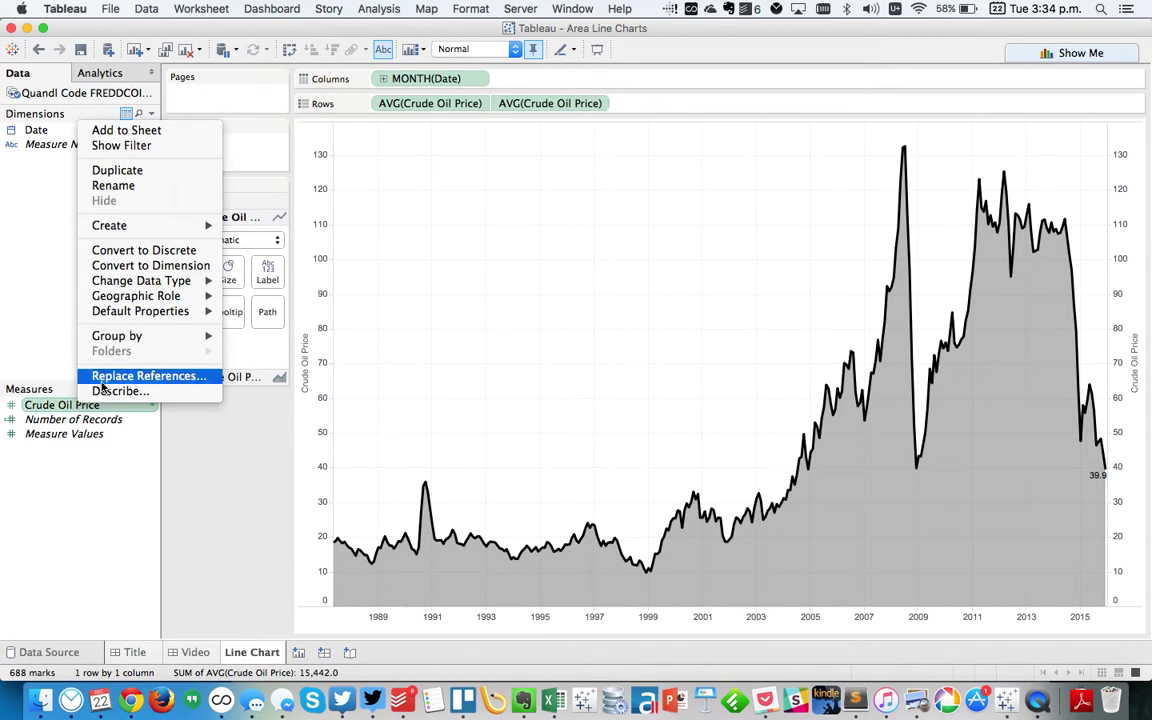
mouse_move(190, 315)
click(272, 341)
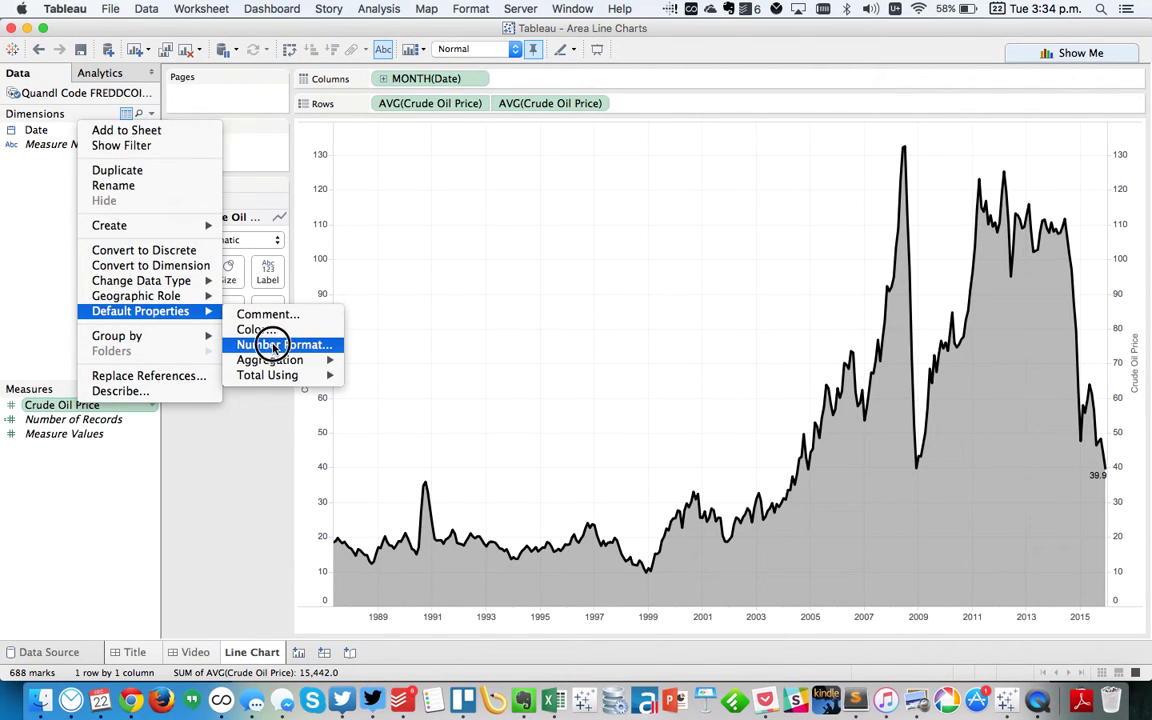
click(452, 289)
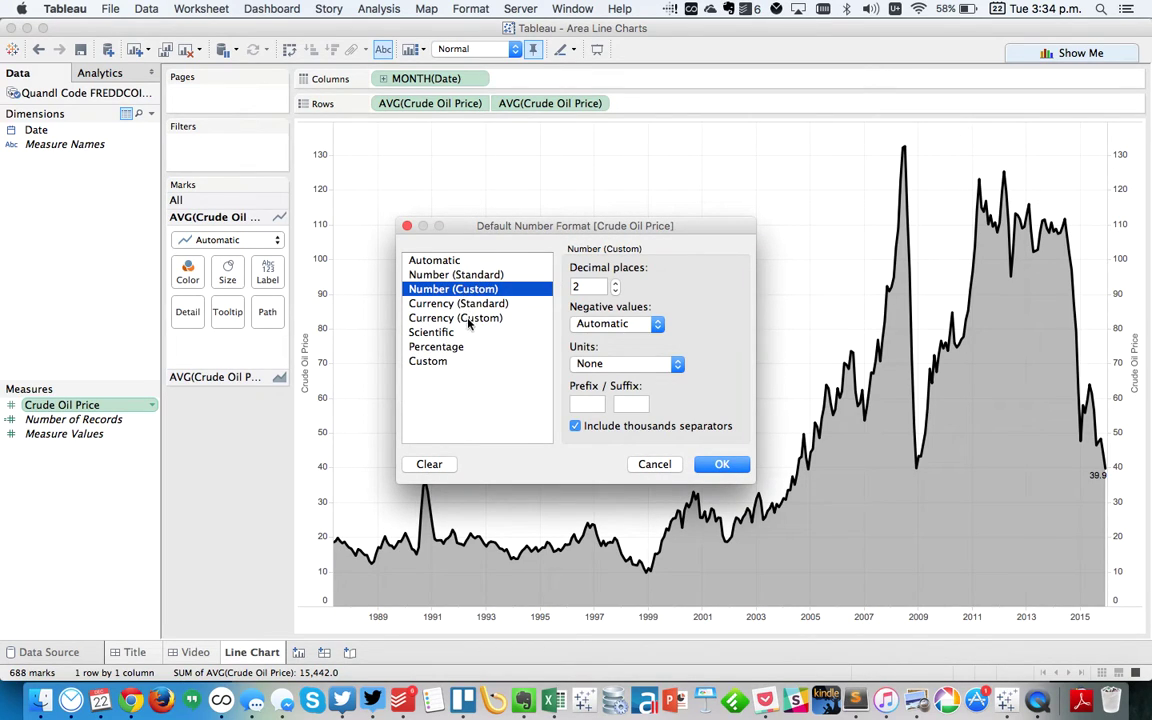
click(460, 318)
double_click(587, 404)
text($)
click(721, 464)
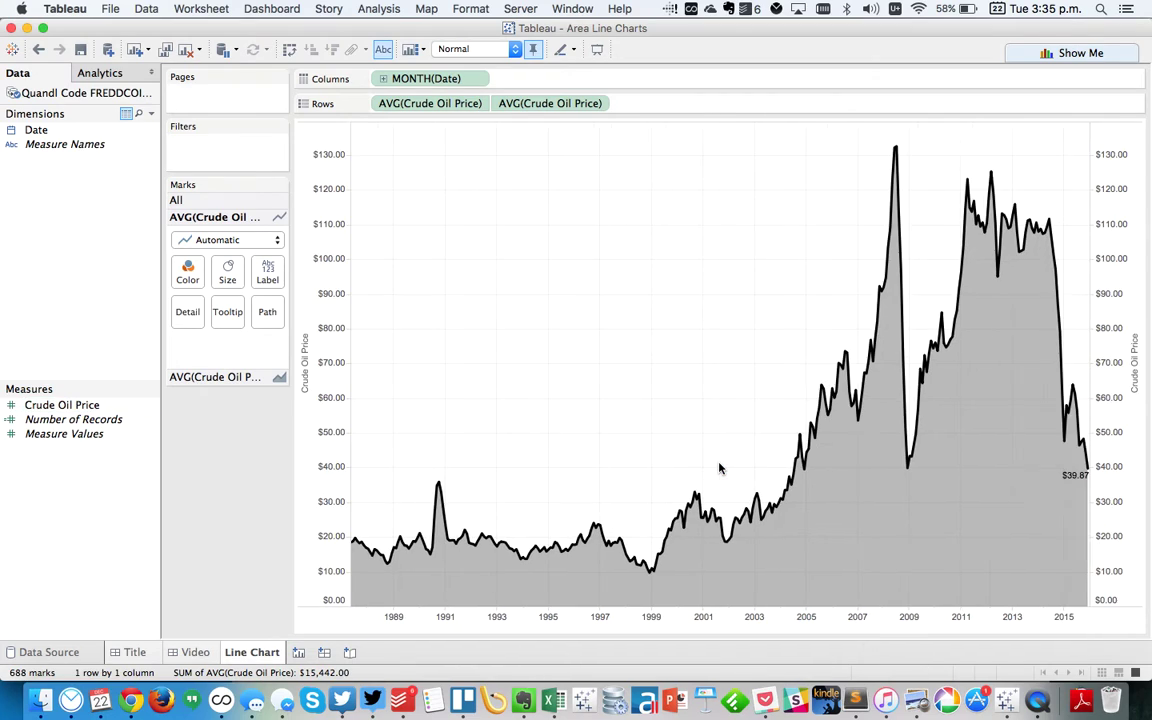
Step: Hide the header of the duplicate right-hand price axis
right_click(1113, 225)
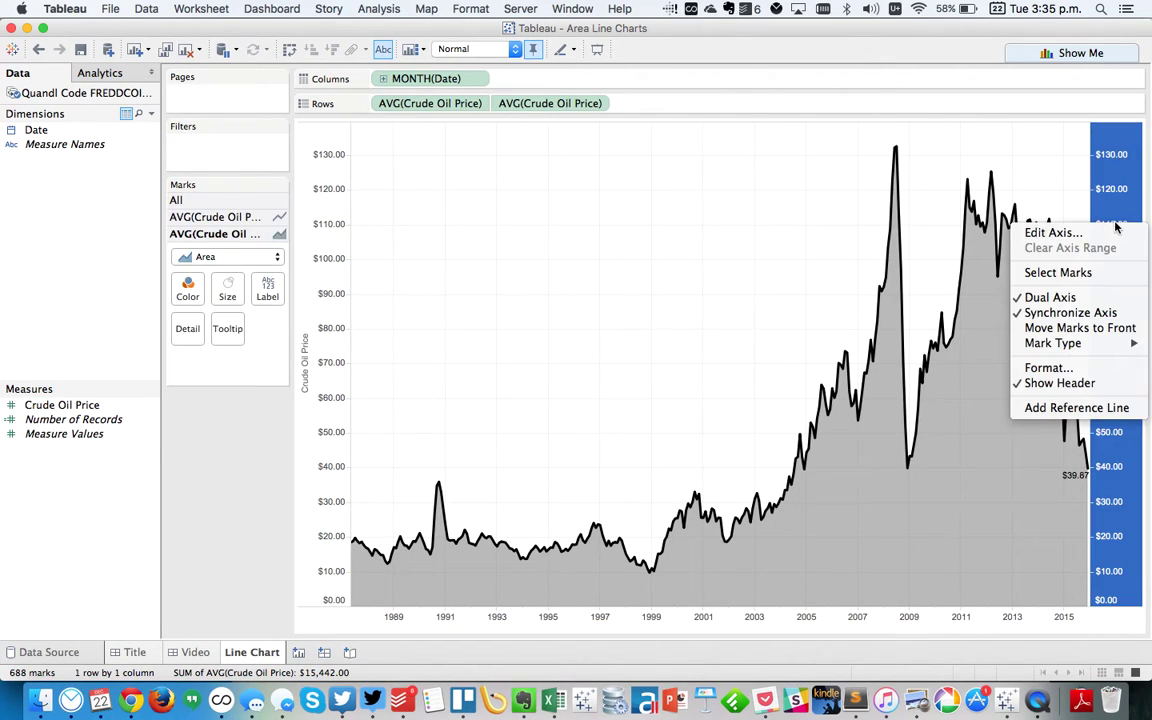
click(1091, 385)
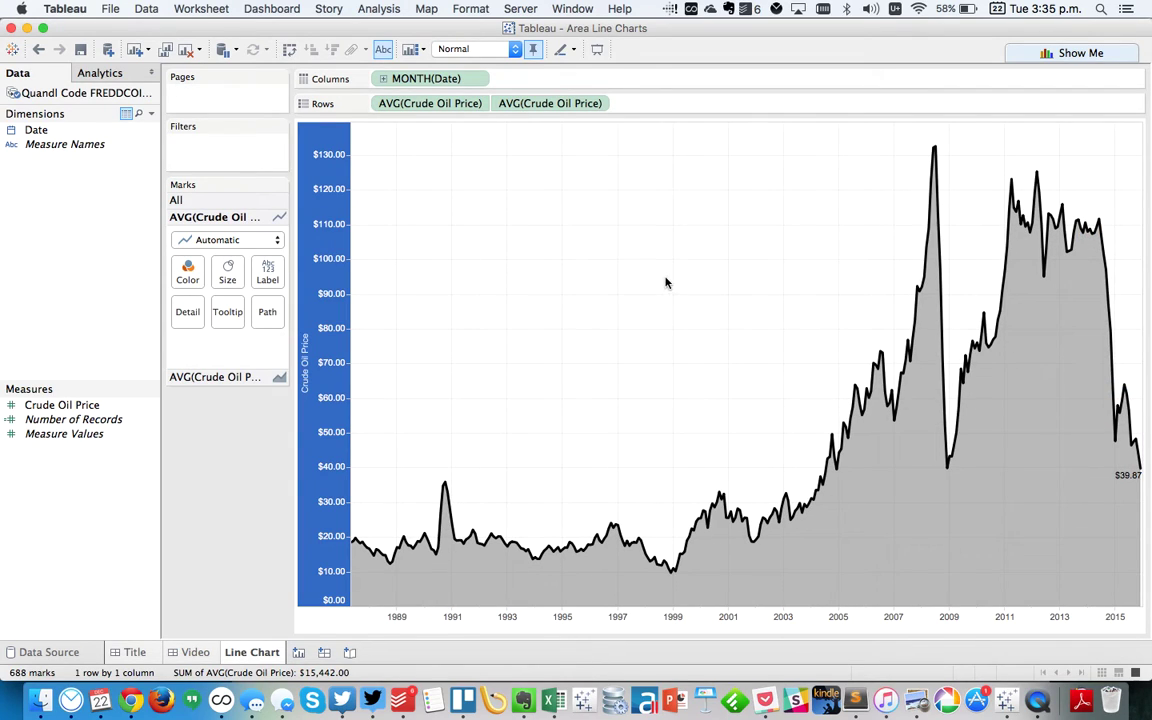
click(666, 283)
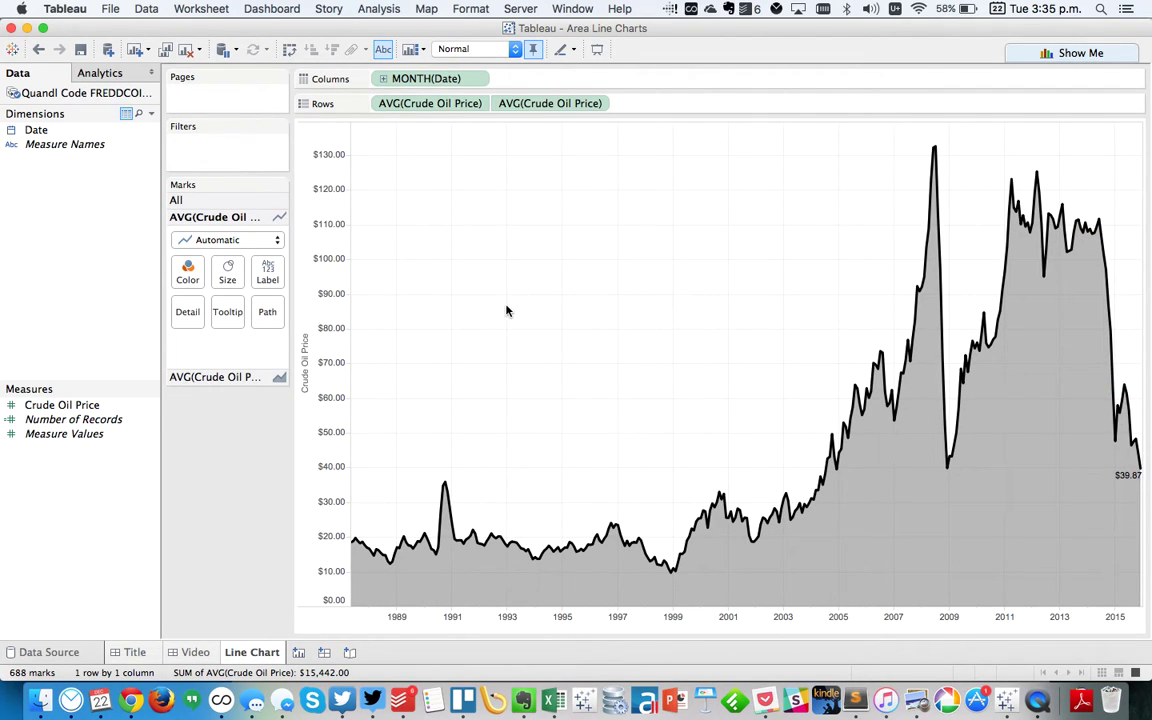
Step: Add an Average Line across the table and format it as dotted
click(108, 78)
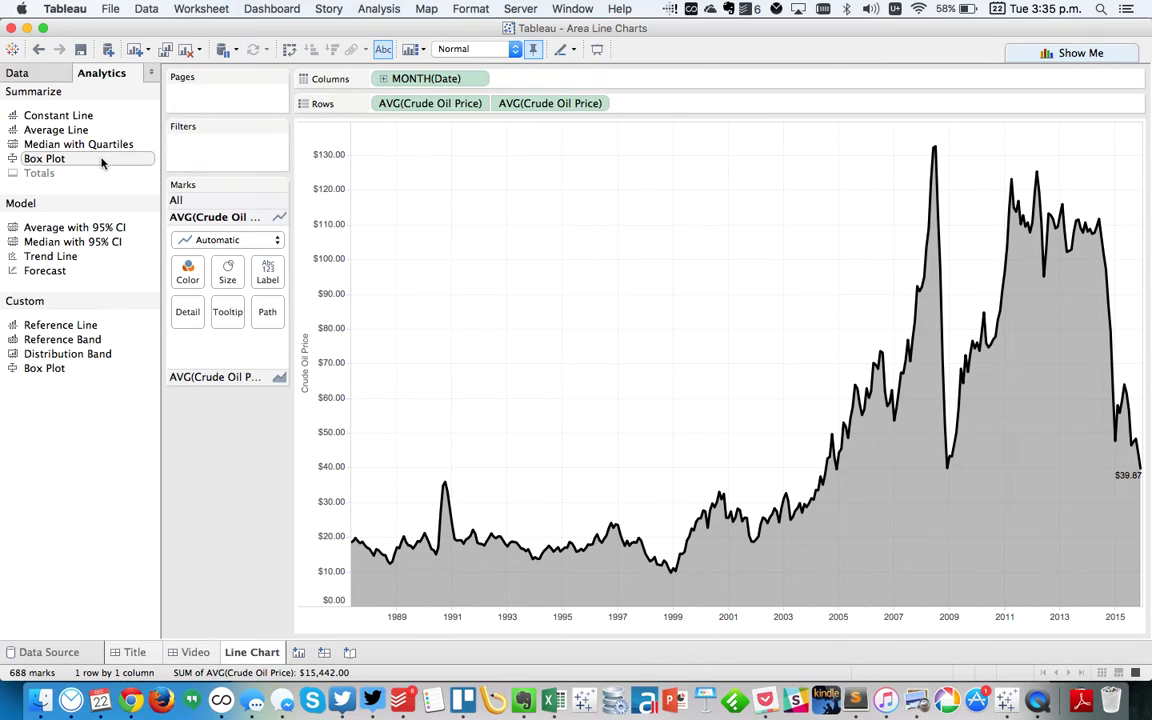
drag(60, 130, 450, 153)
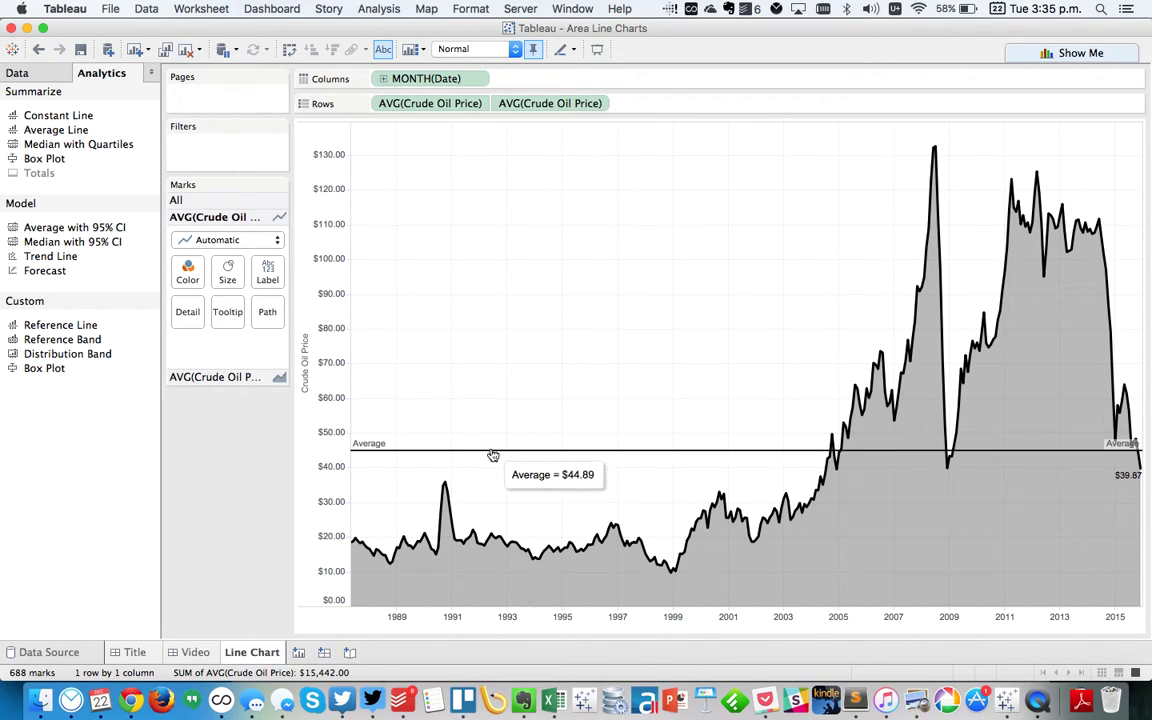
right_click(493, 451)
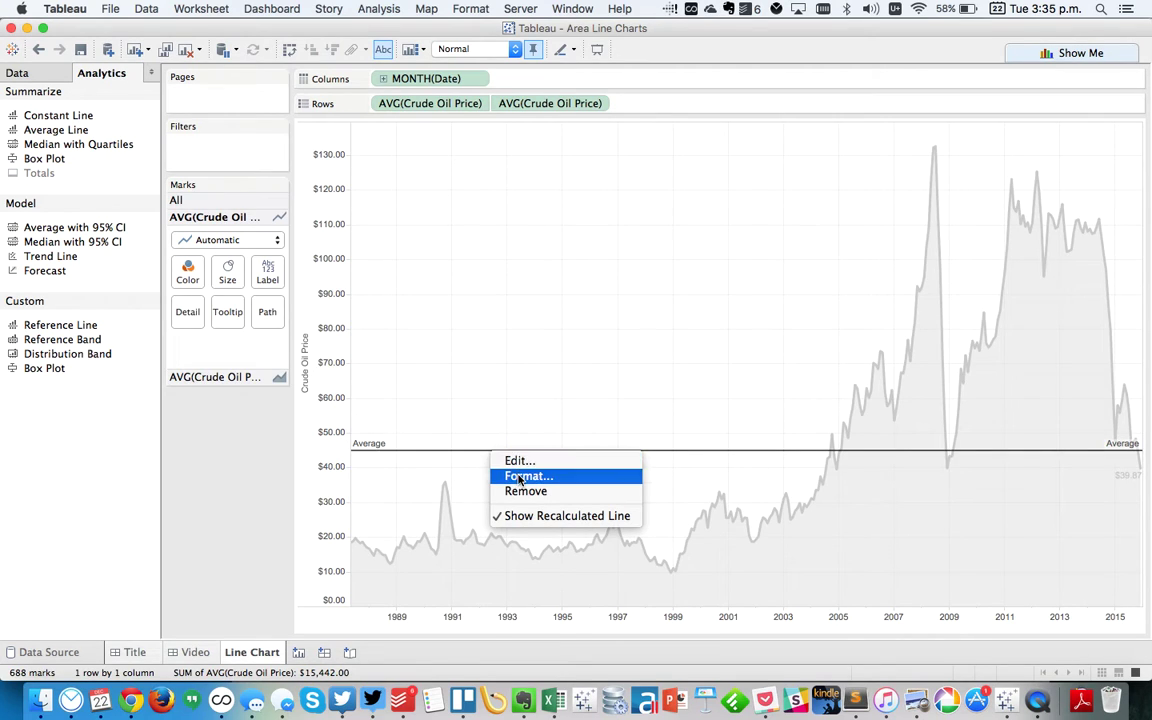
click(530, 477)
click(98, 118)
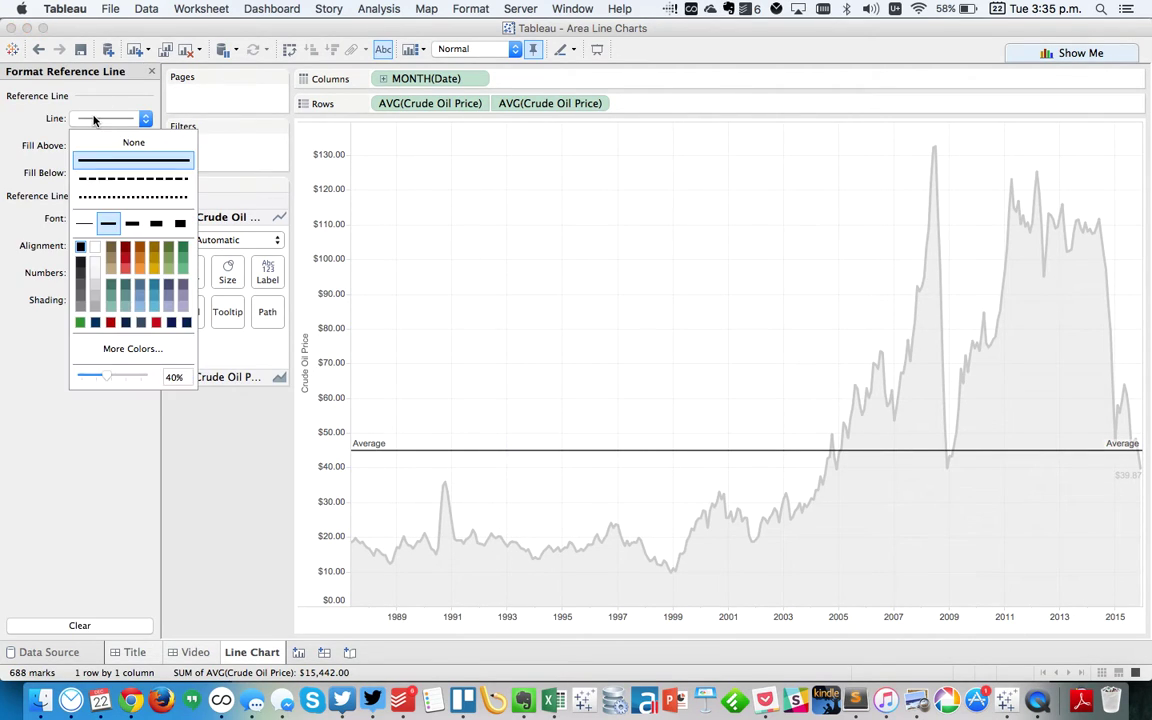
click(105, 196)
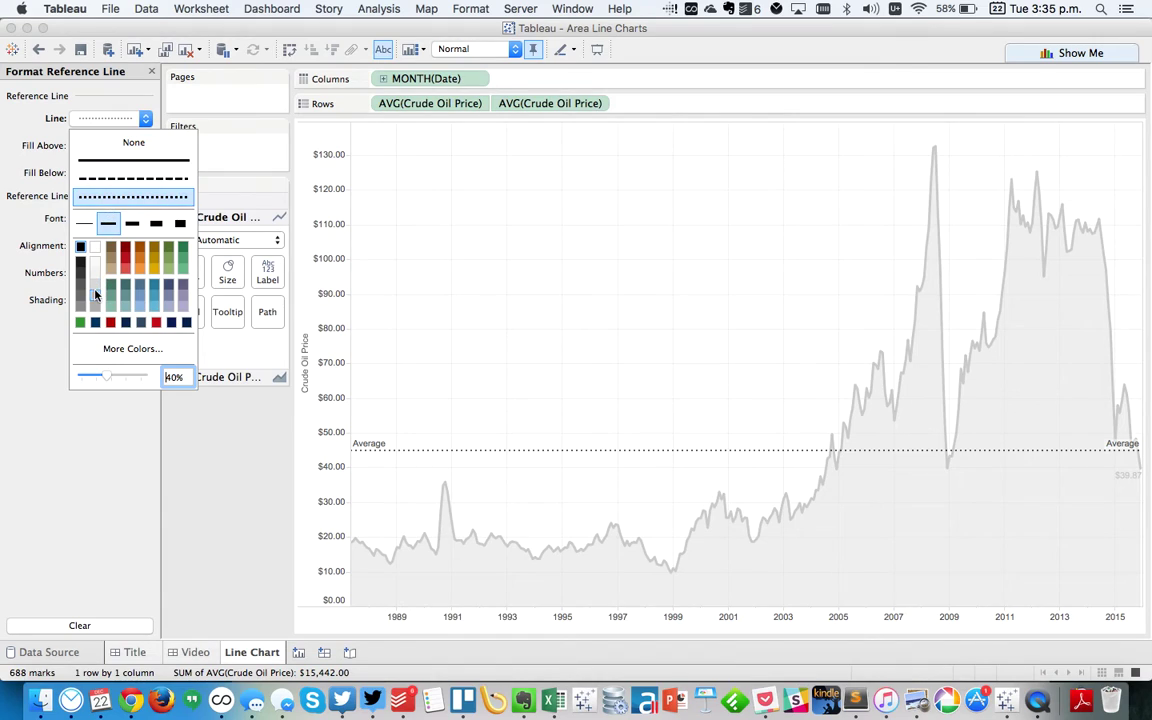
click(428, 358)
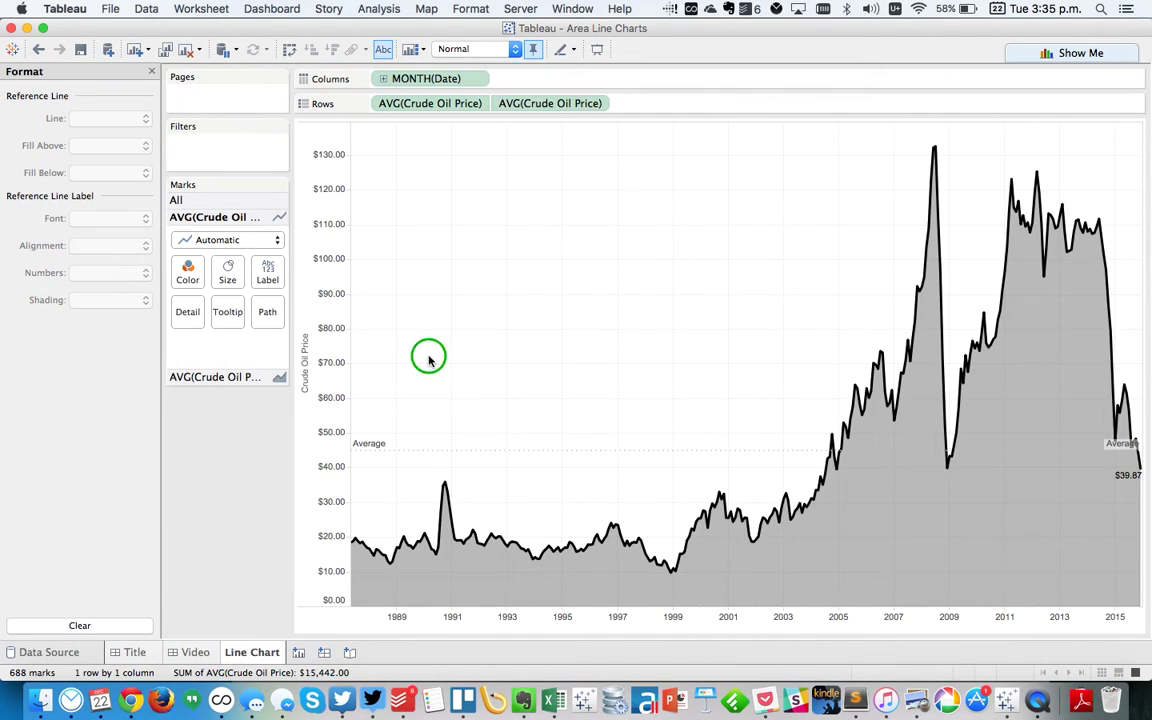
Step: Set the sheet's grid lines to None in the line formatting settings
right_click(429, 361)
click(457, 420)
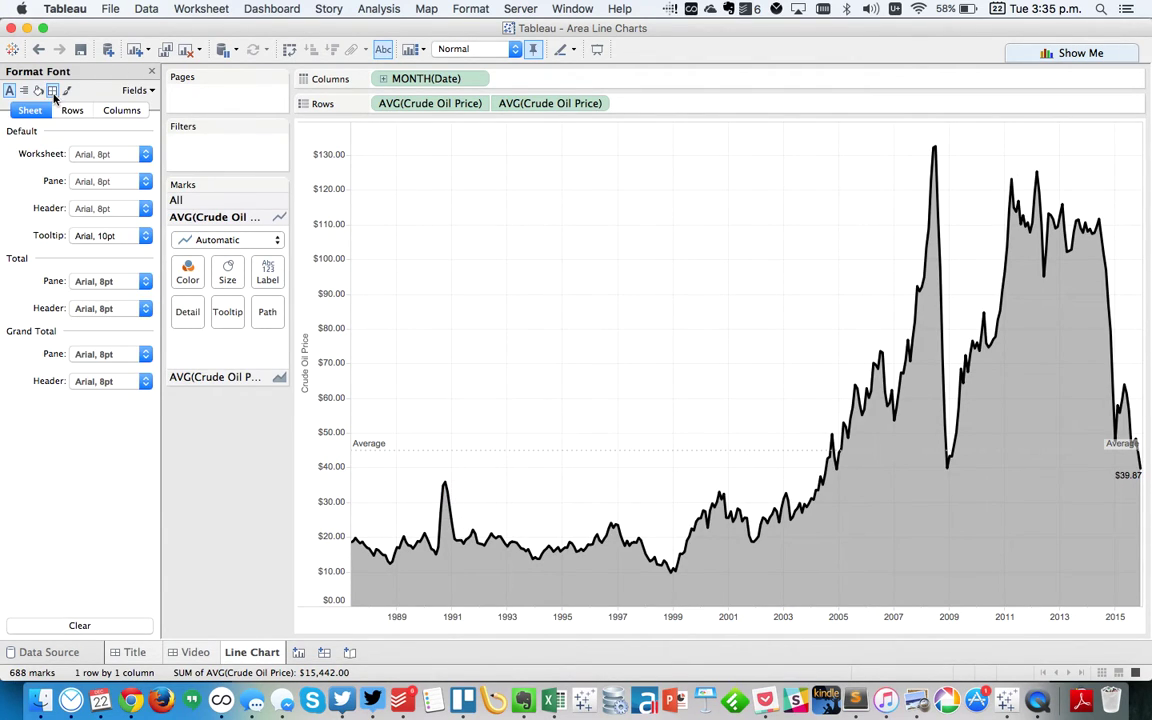
click(53, 91)
click(67, 90)
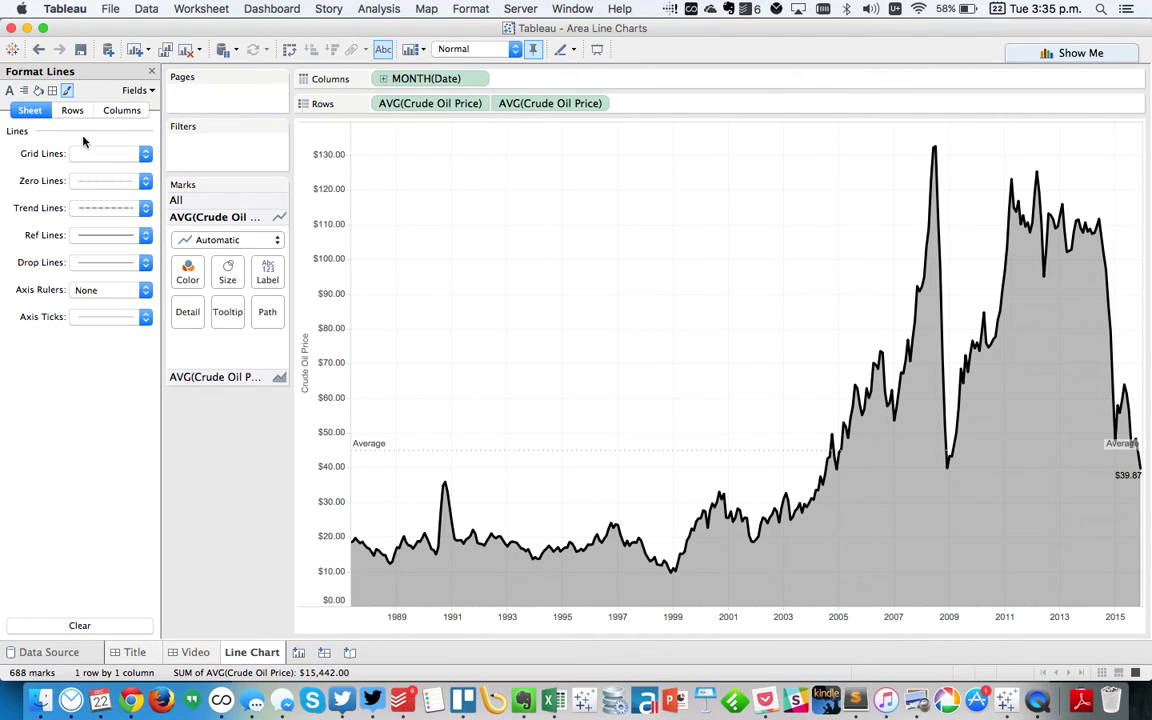
click(85, 153)
click(85, 170)
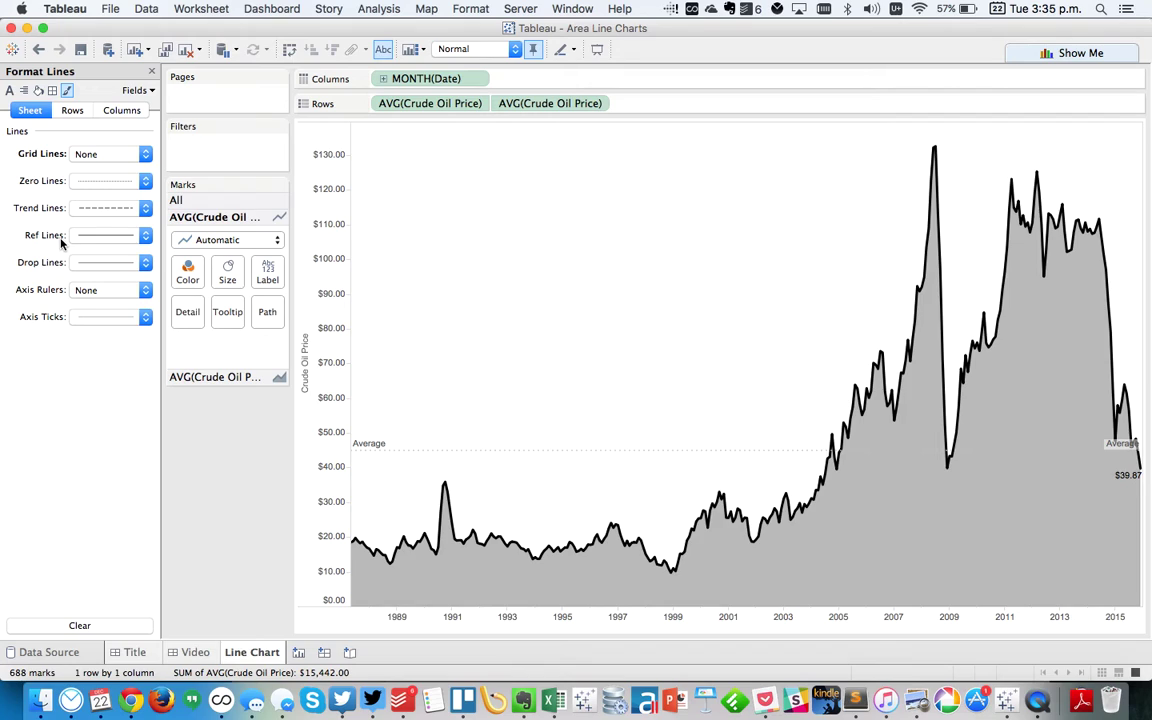
Step: Give the average line a custom label 'Avg: <Value>'
click(411, 455)
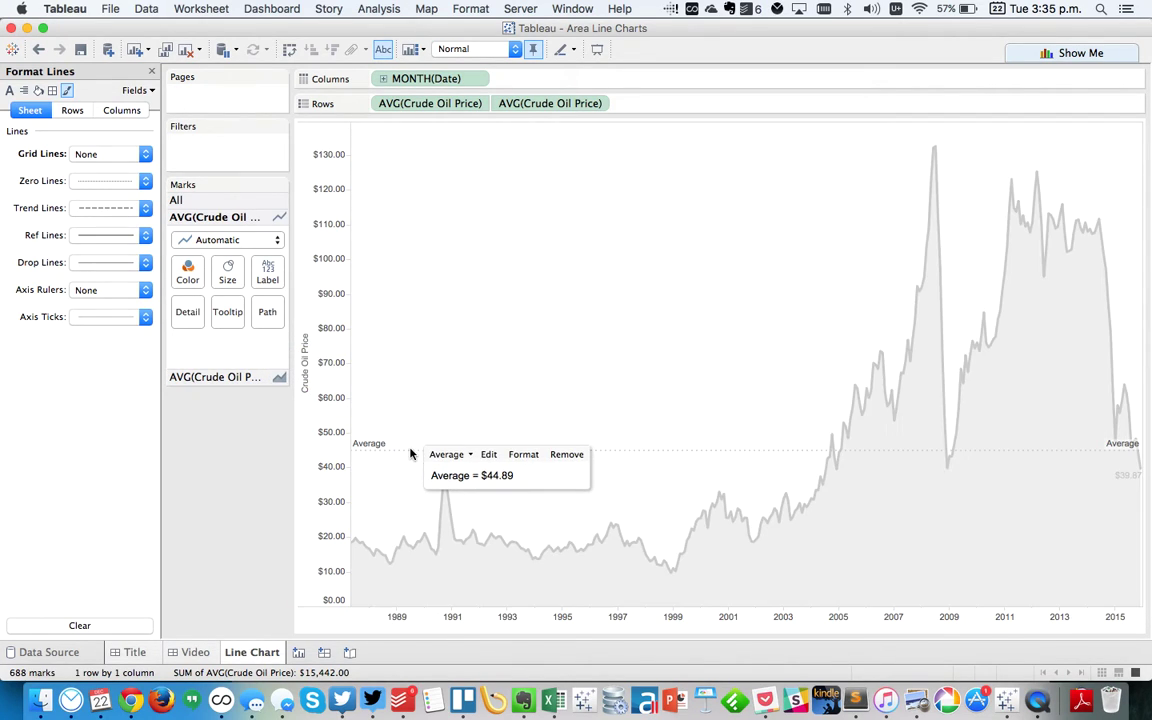
click(491, 455)
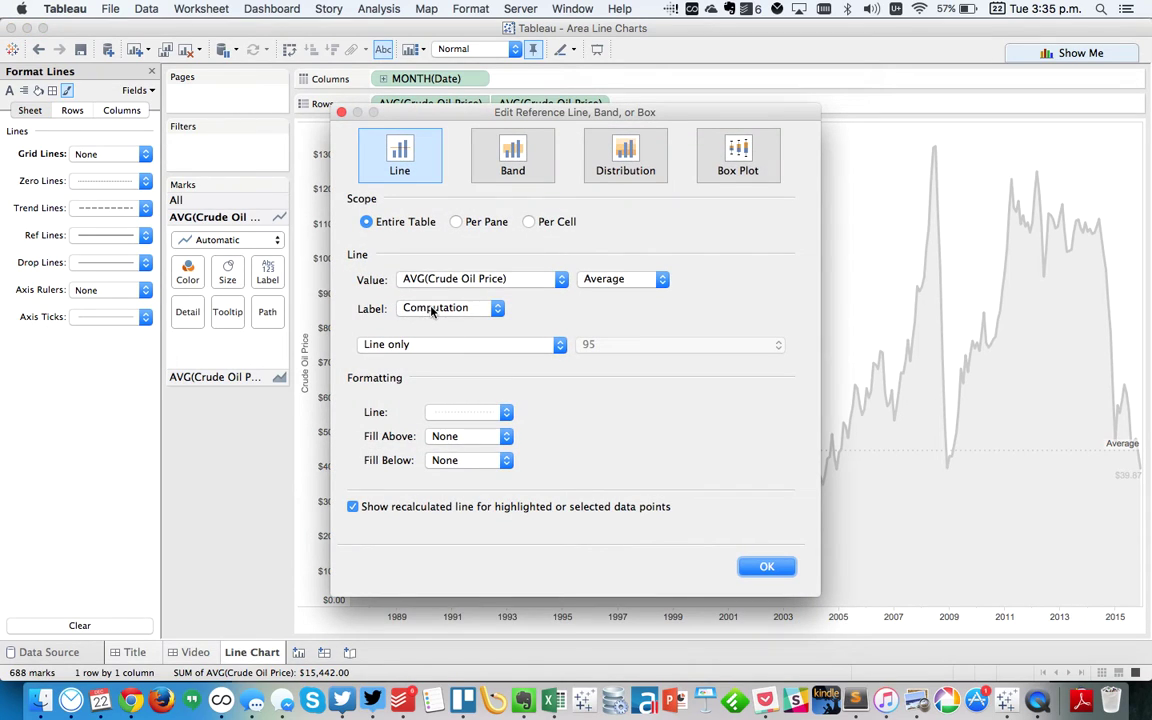
click(432, 309)
click(432, 325)
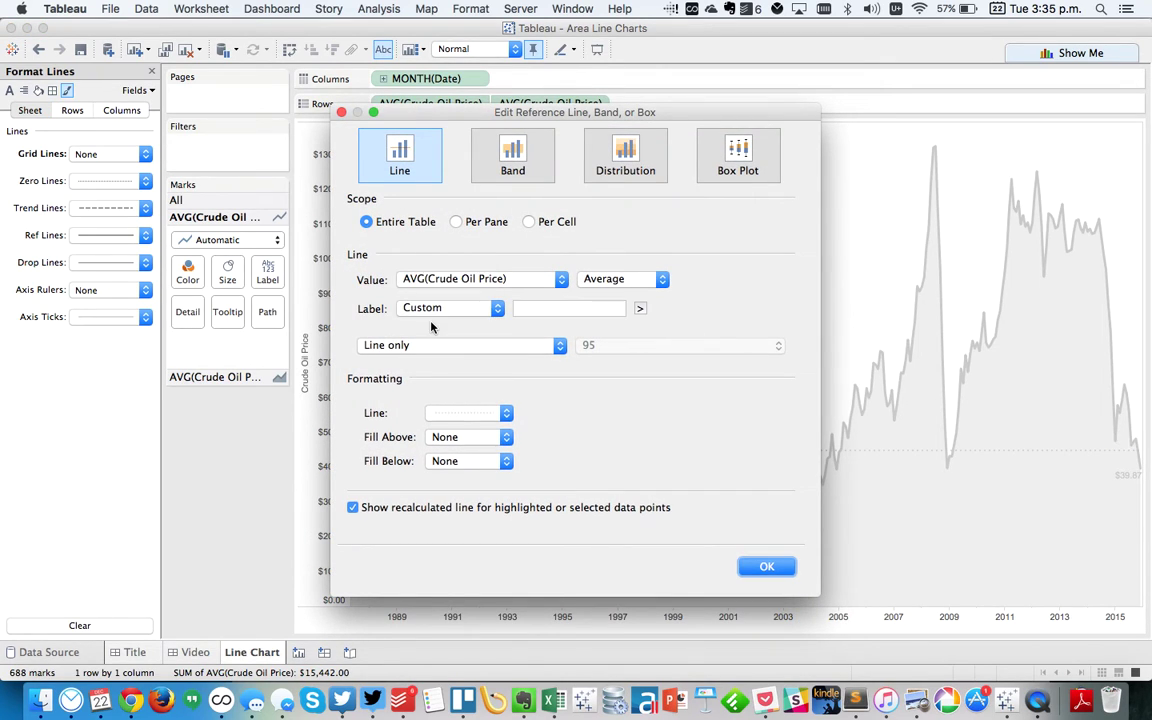
click(525, 307)
text(Avg:)
click(640, 308)
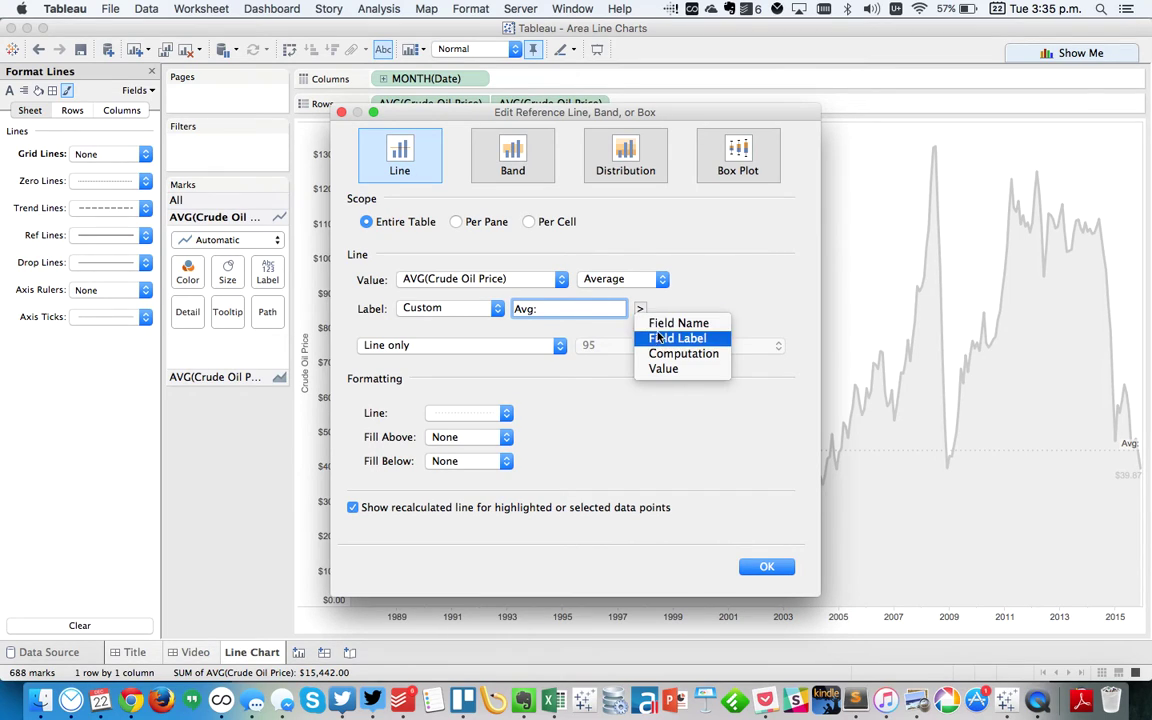
click(660, 368)
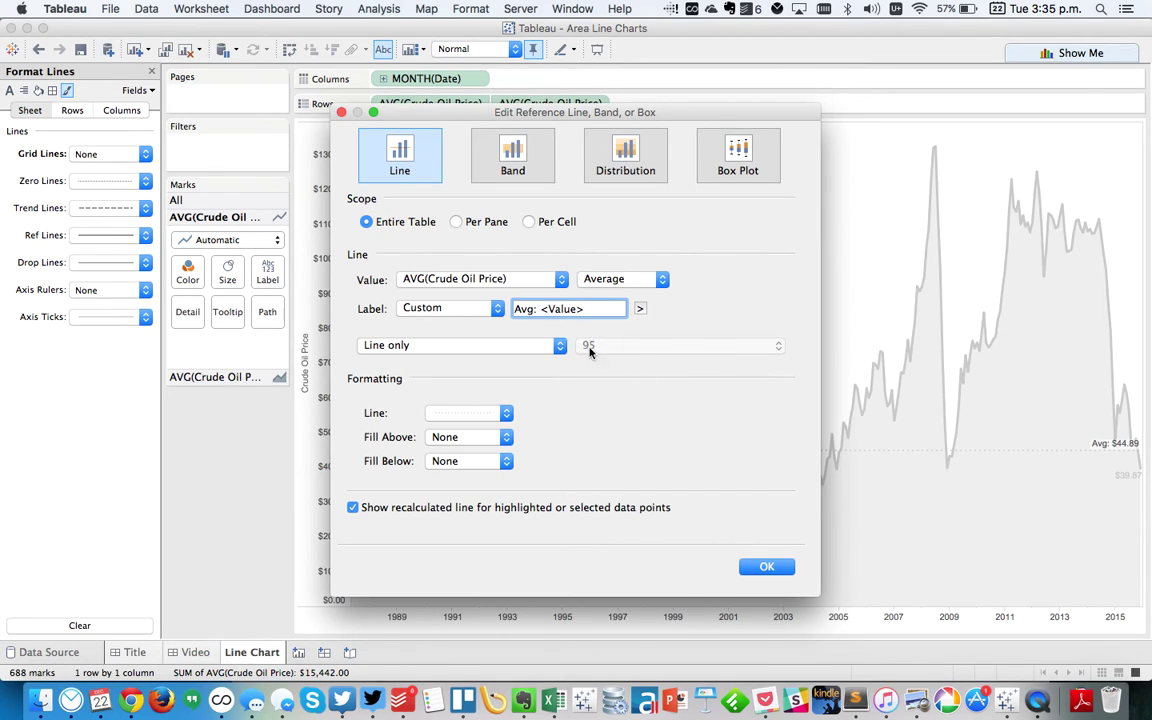
Step: Make the average line dark grey dotted and turn off Show recalculated line
click(457, 419)
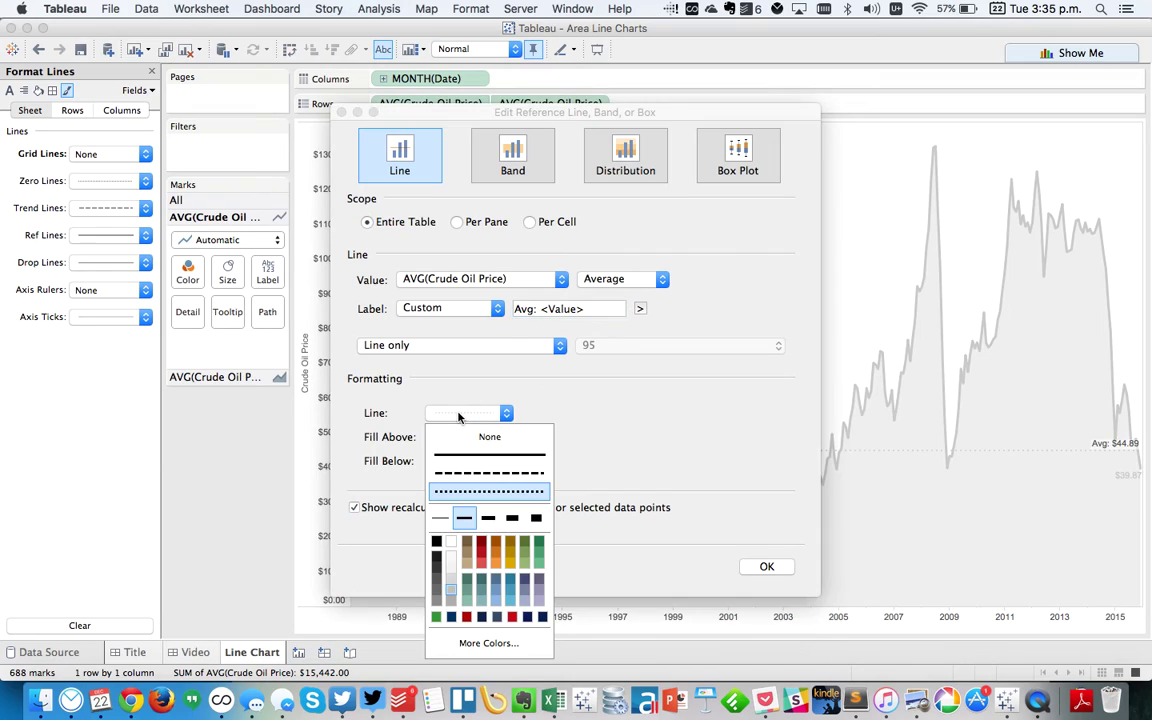
click(444, 597)
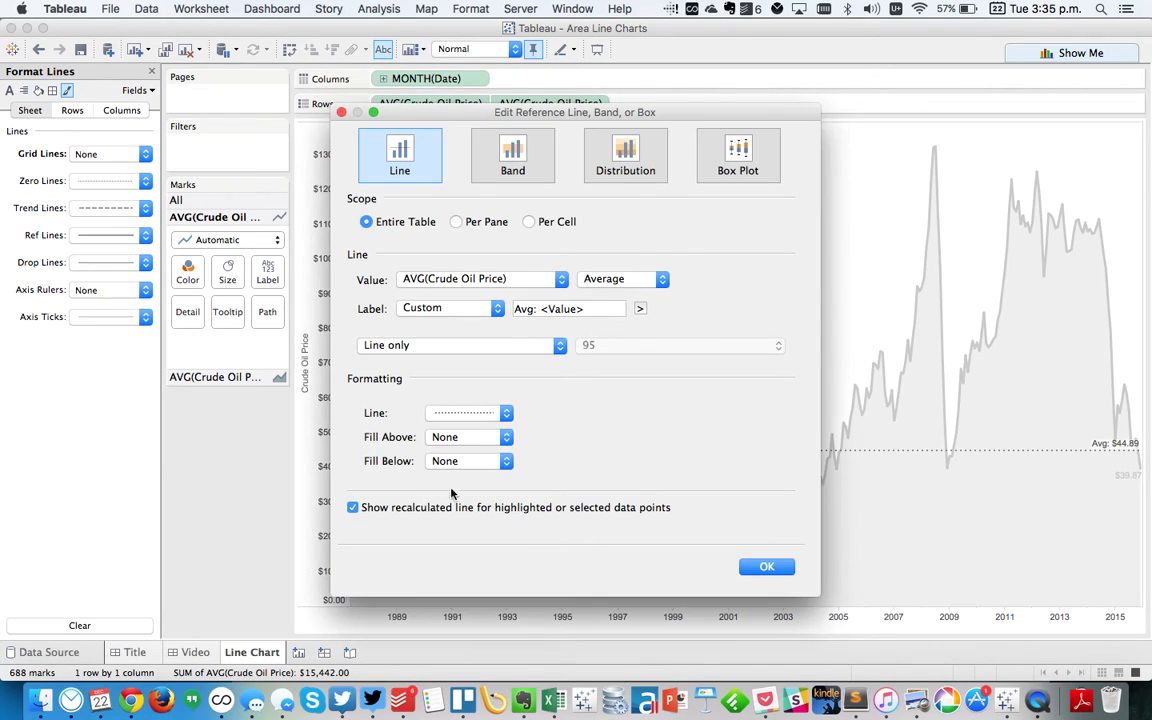
click(372, 507)
click(775, 572)
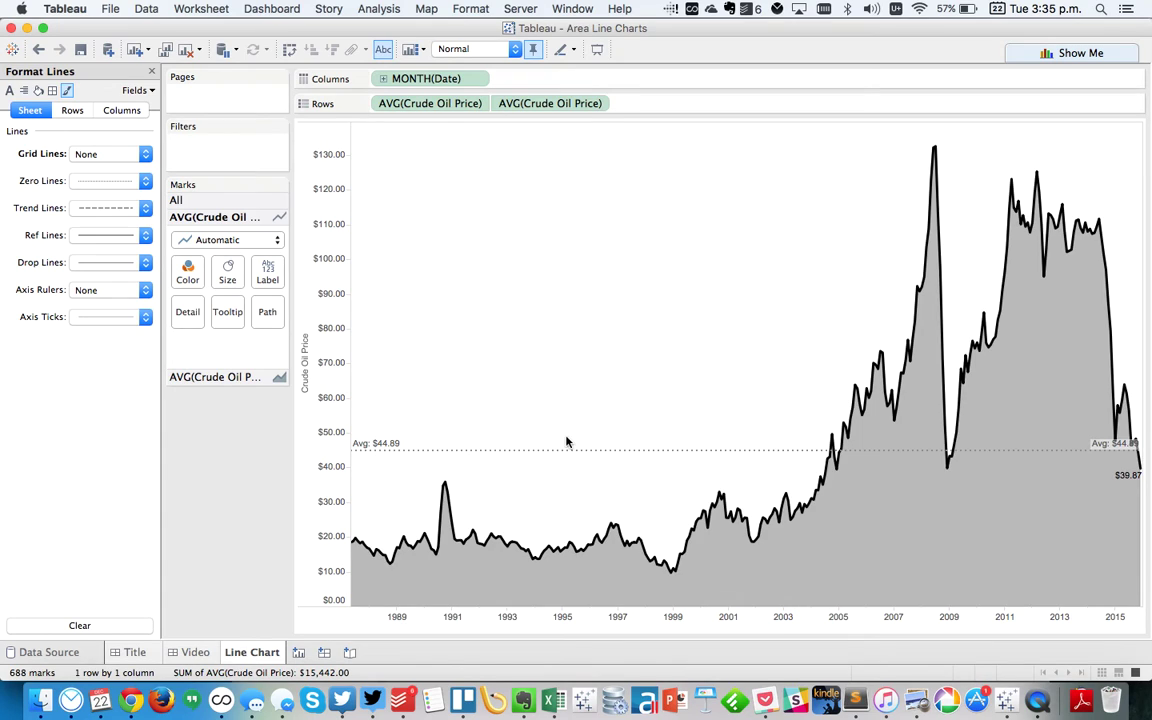
Step: Deselect the average line, close the Format Lines pane, and switch to QuickTime Player
click(556, 455)
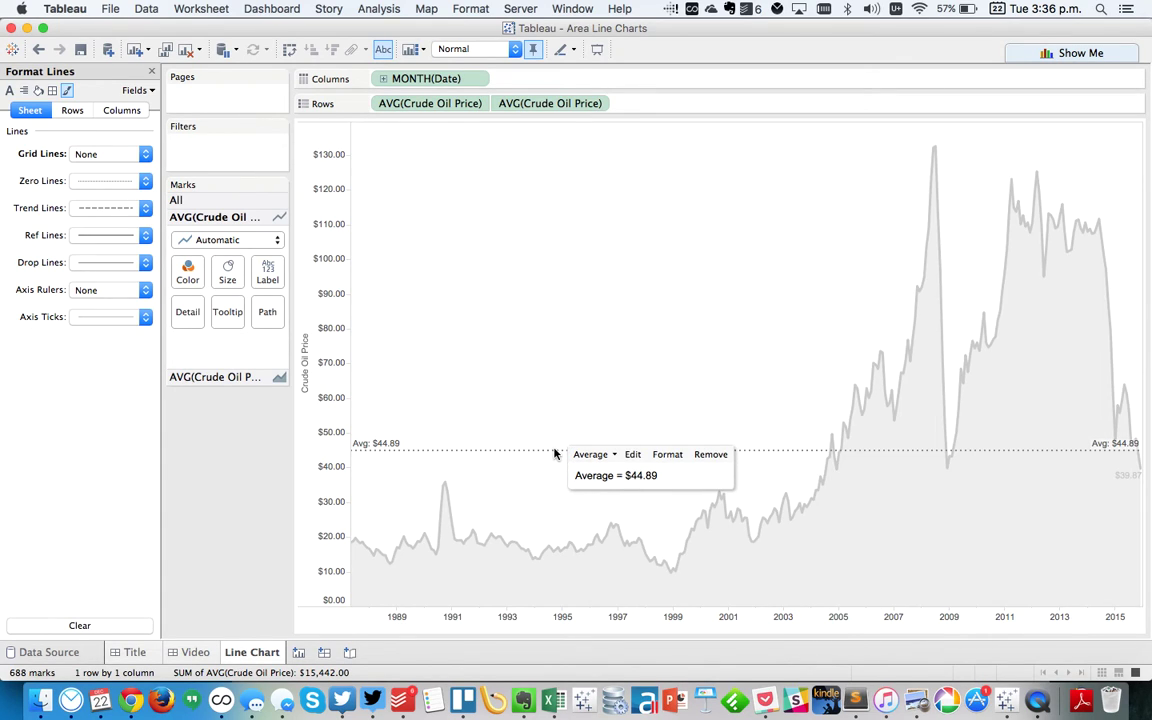
click(517, 352)
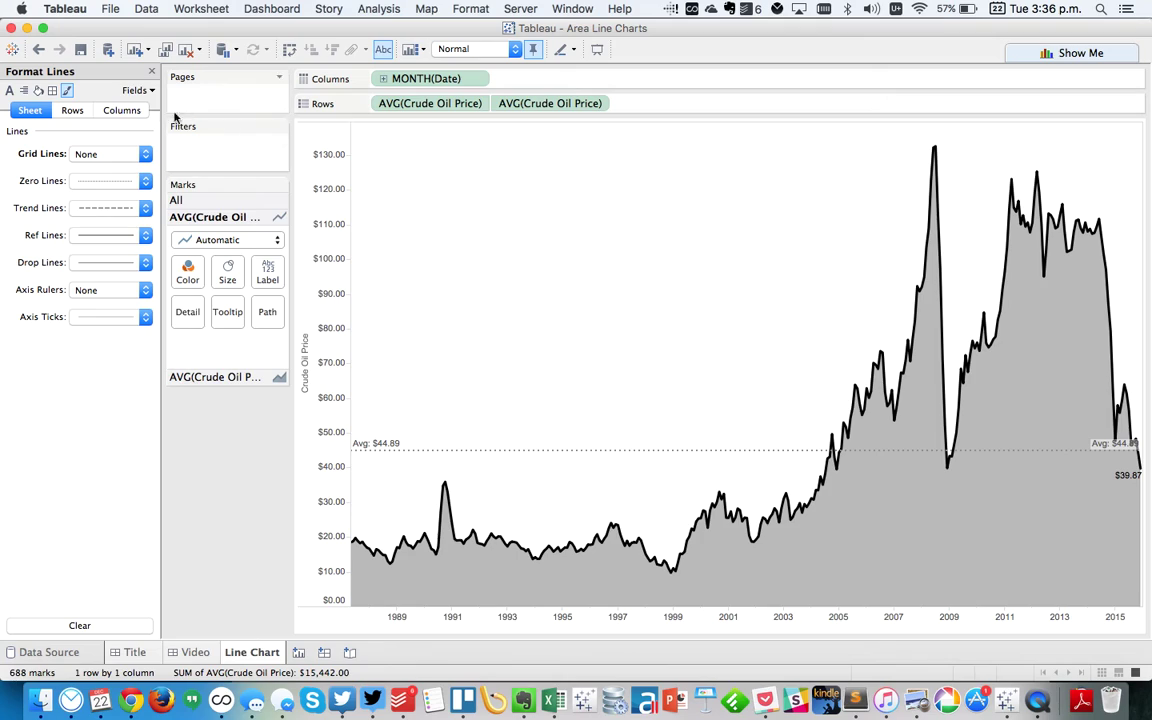
click(151, 71)
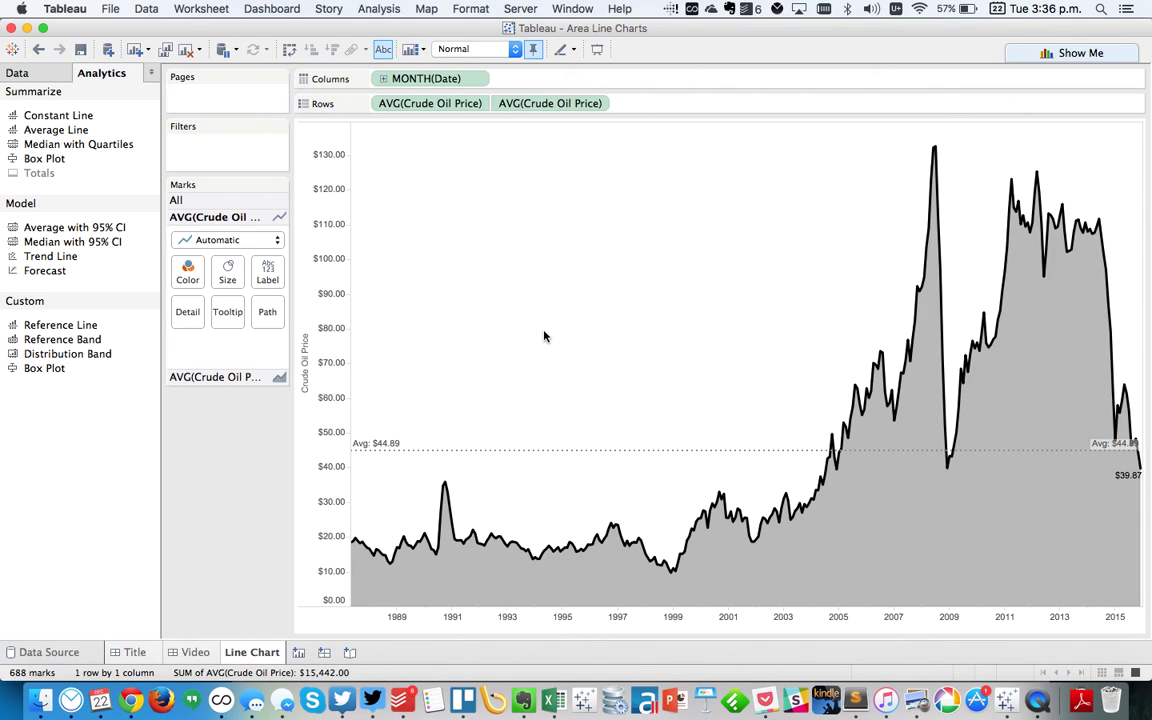
click(1040, 703)
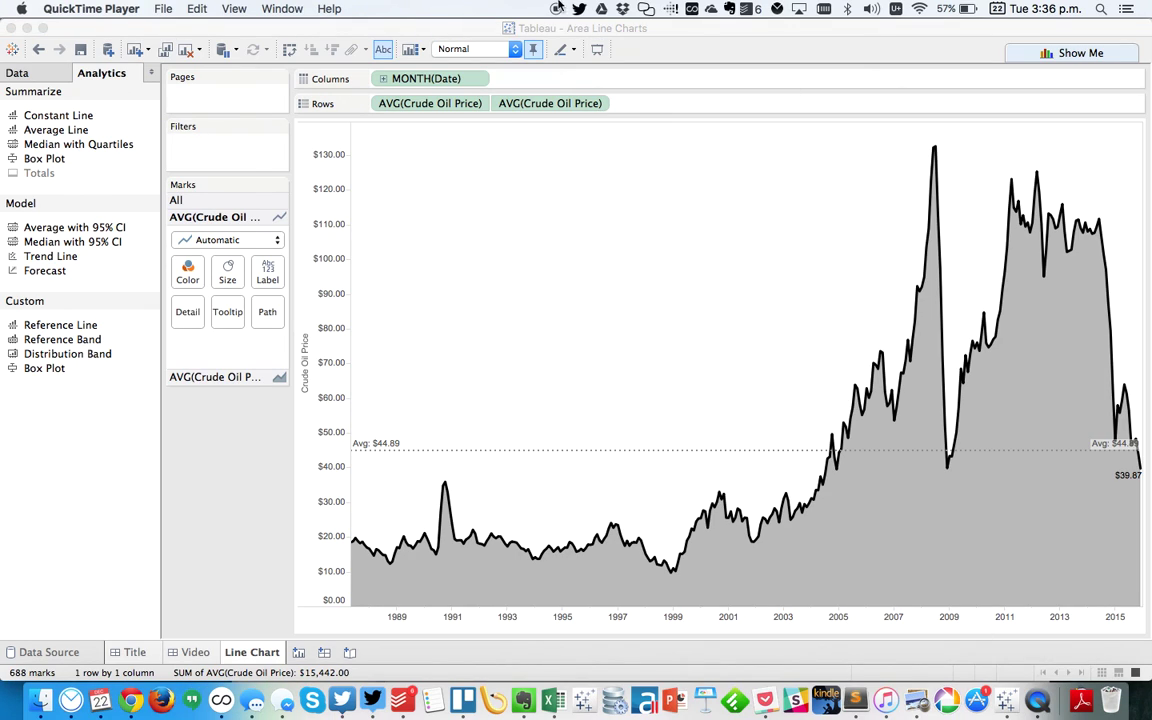